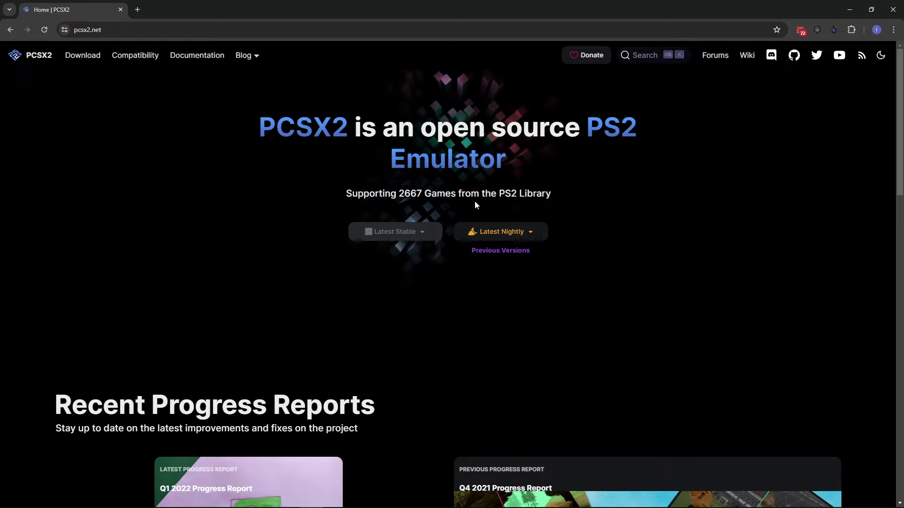
# Step: Download the Latest Nightly Windows build pcsx2-v1.7.5801-windows-x64-Qt.7z from pcsx2.net
pyautogui.moveTo(405, 233)
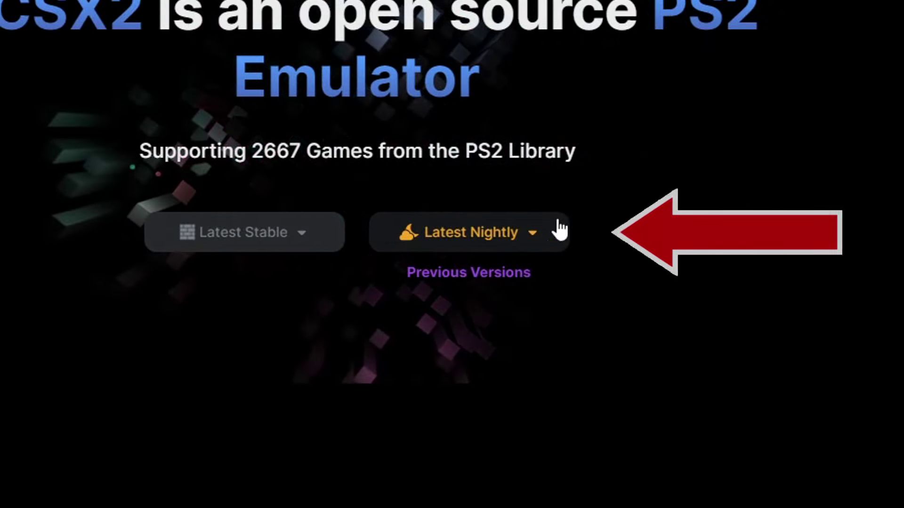
pyautogui.click(493, 242)
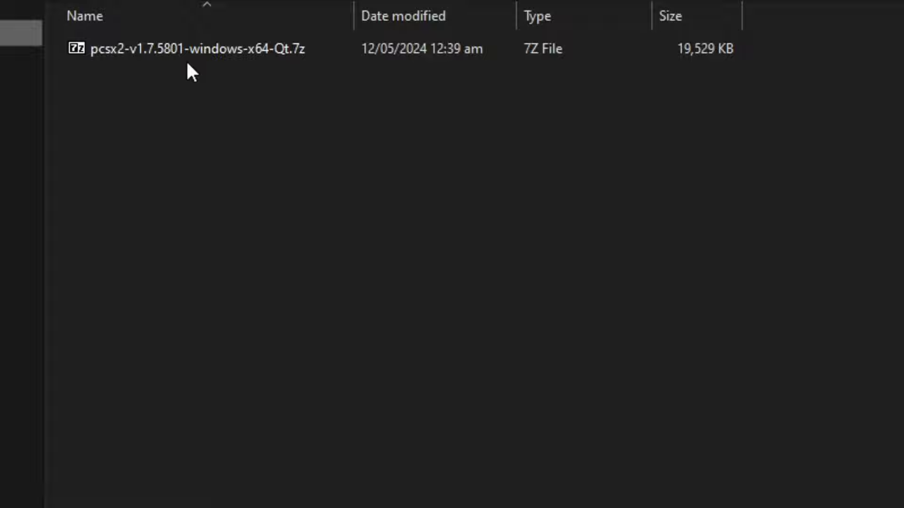
# Step: Extract the .7z archive in place with 7-Zip Extract Here, then delete the leftover archive
pyautogui.rightClick(211, 52)
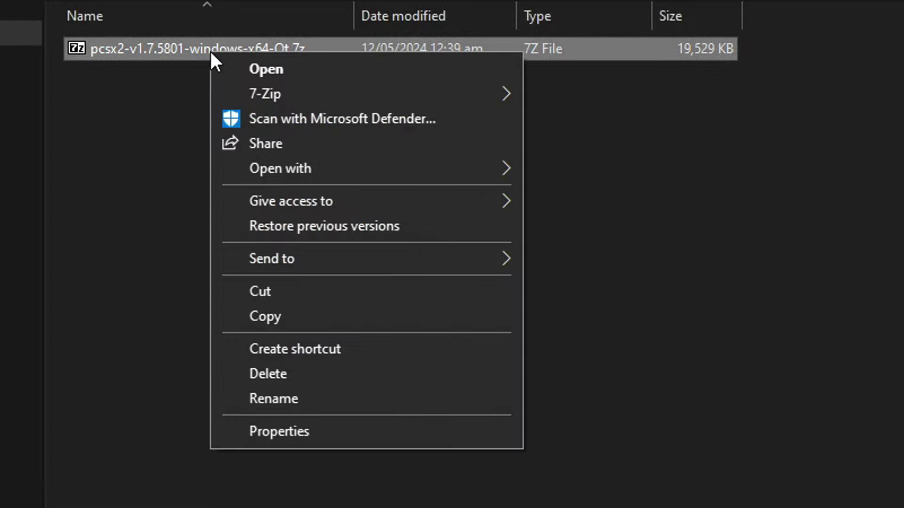
pyautogui.moveTo(275, 95)
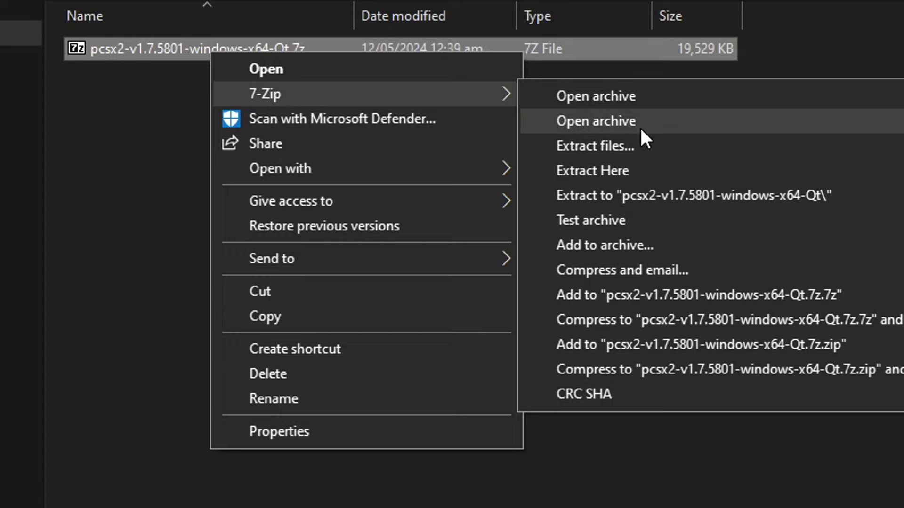
pyautogui.click(614, 173)
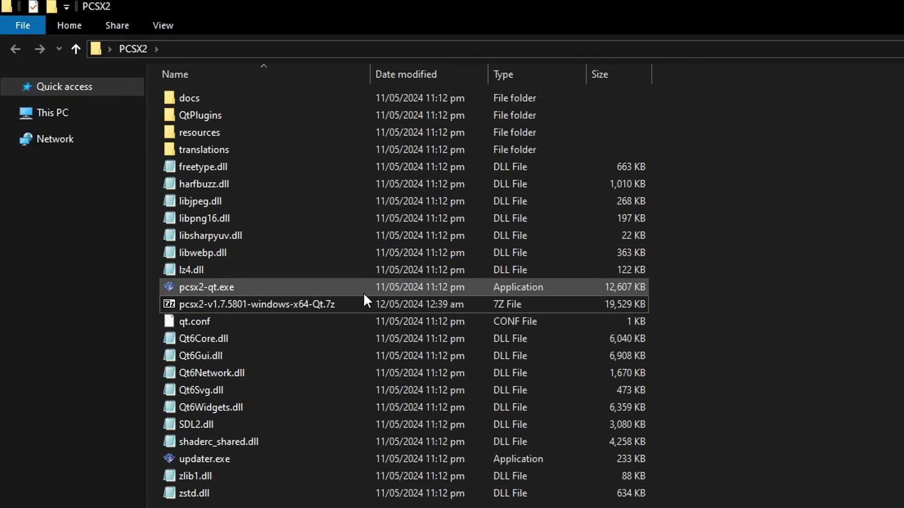
pyautogui.rightClick(286, 304)
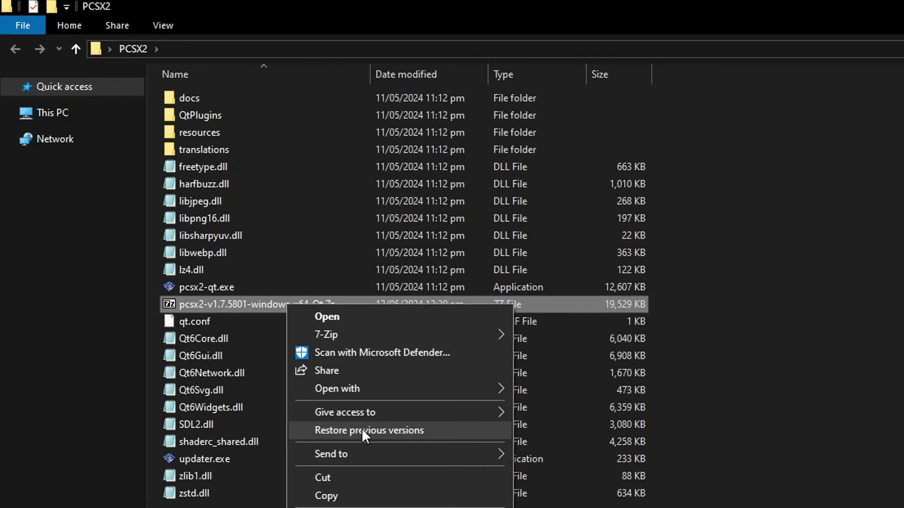
pyautogui.click(329, 507)
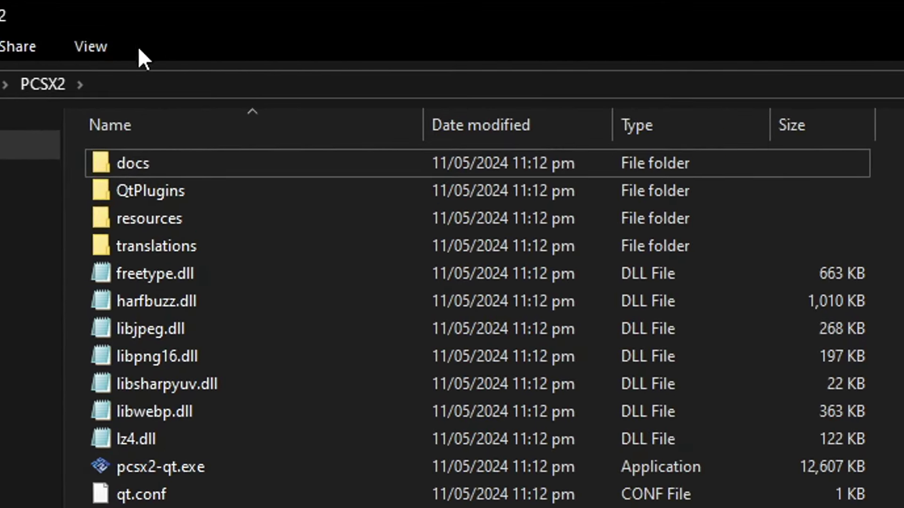
# Step: Turn on file name extensions and create a new text document in the PCSX2 folder
pyautogui.click(98, 50)
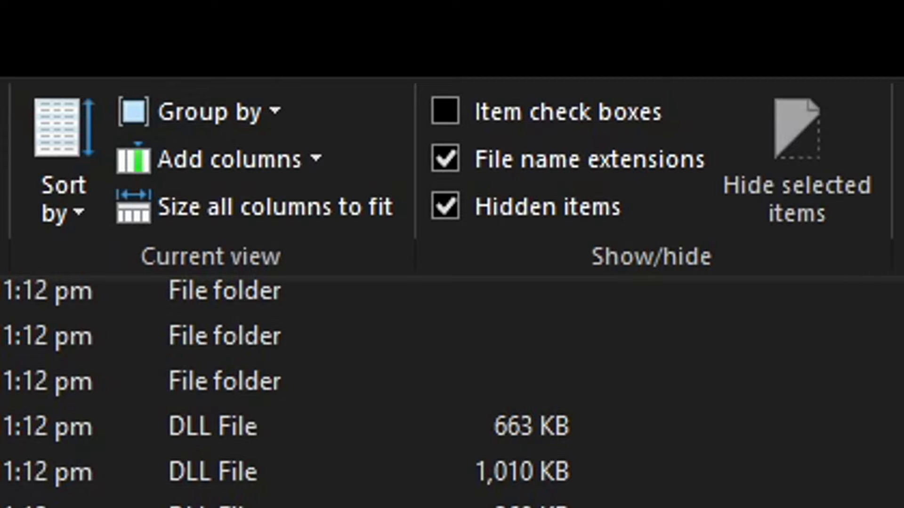
pyautogui.press('Escape')
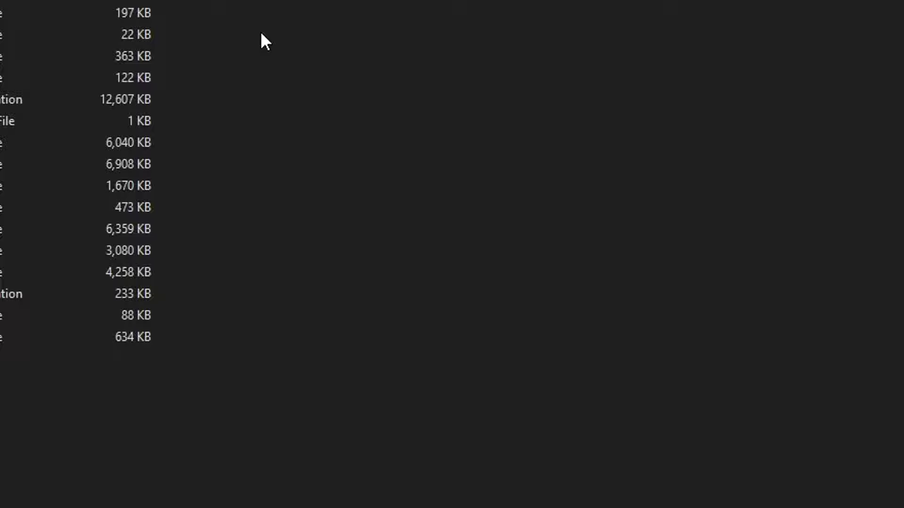
pyautogui.rightClick(266, 48)
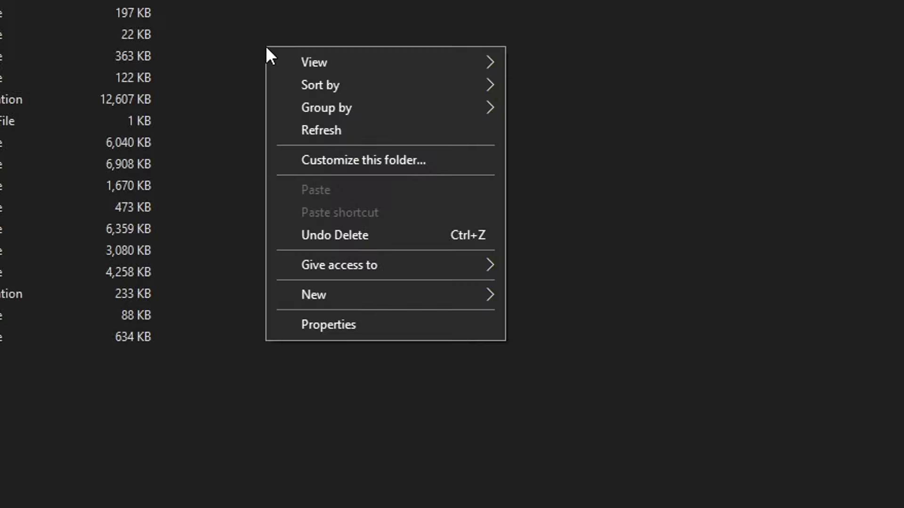
pyautogui.moveTo(304, 53)
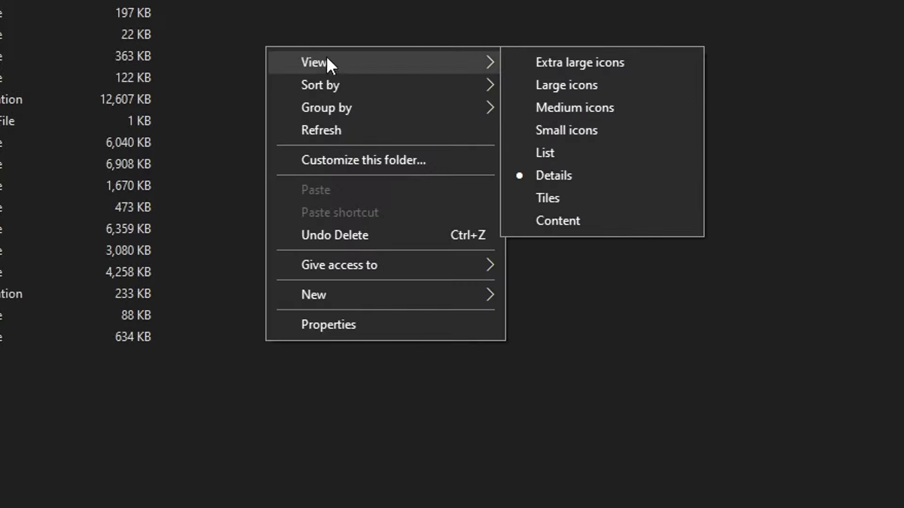
pyautogui.moveTo(352, 291)
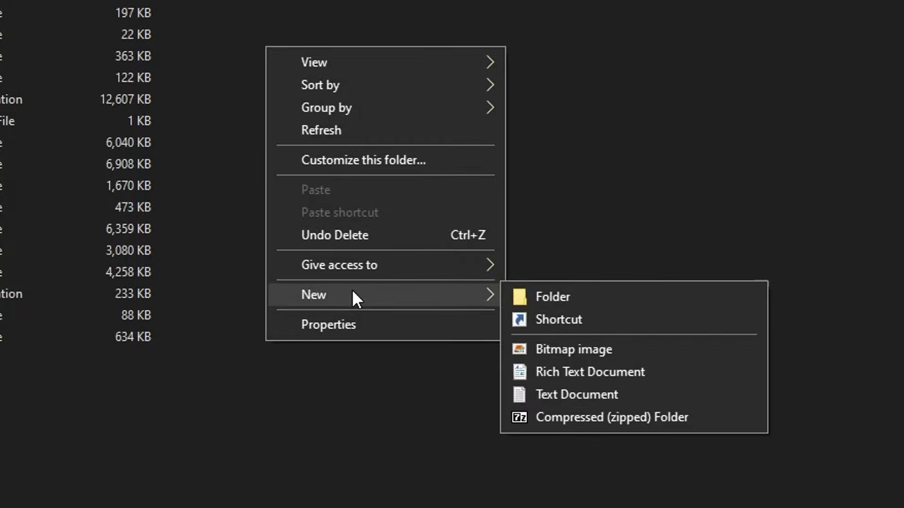
pyautogui.click(560, 394)
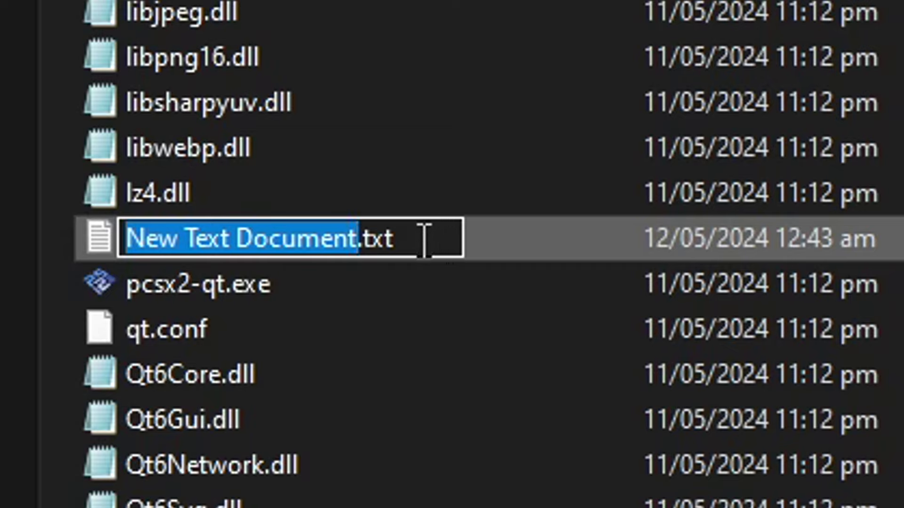
# Step: Rename the new text document to portable.ini and accept the extension change
pyautogui.click(424, 240)
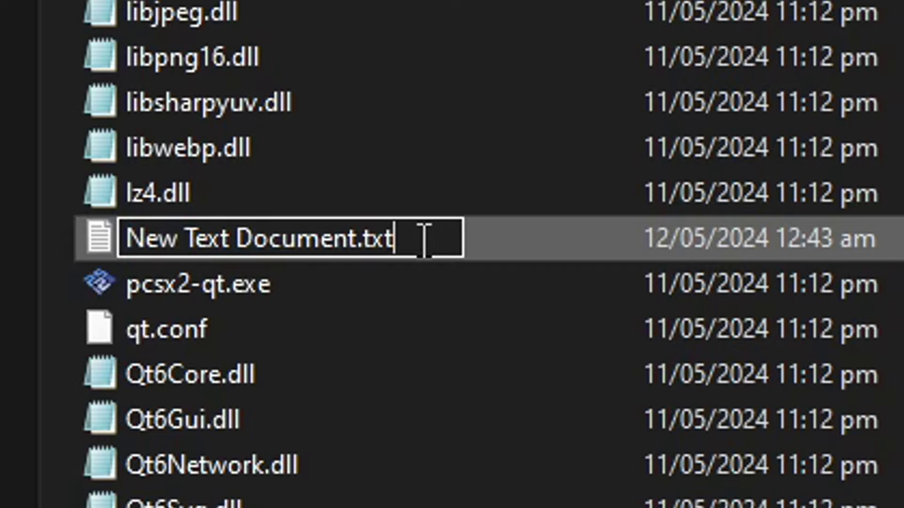
pyautogui.press('BackSpace')
pyautogui.press('BackSpace')
pyautogui.press('BackSpace')
pyautogui.press('BackSpace')
pyautogui.press('BackSpace')
pyautogui.press('BackSpace')
pyautogui.press('BackSpace')
pyautogui.press('BackSpace')
pyautogui.press('BackSpace')
pyautogui.press('BackSpace')
pyautogui.press('BackSpace')
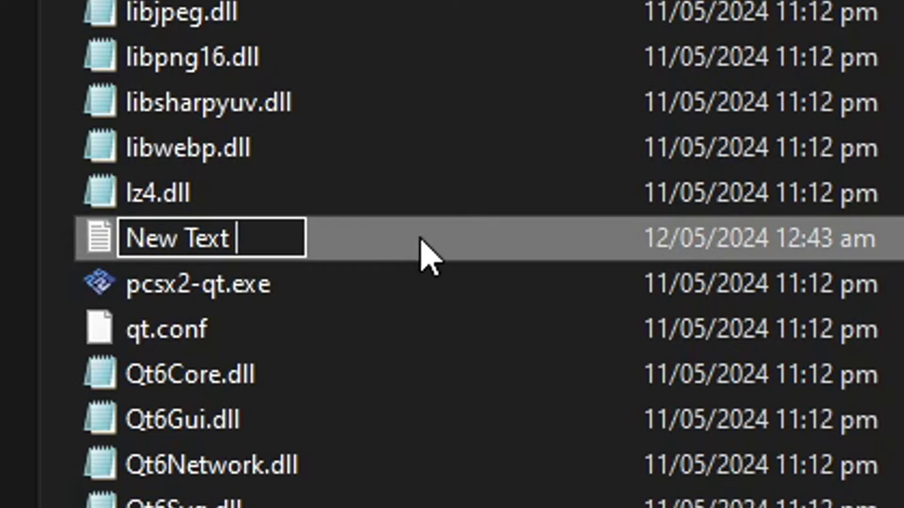
pyautogui.press('BackSpace')
pyautogui.press('BackSpace')
pyautogui.press('BackSpace')
pyautogui.press('BackSpace')
pyautogui.press('BackSpace')
pyautogui.press('BackSpace')
pyautogui.press('BackSpace')
pyautogui.press('BackSpace')
pyautogui.press('BackSpace')
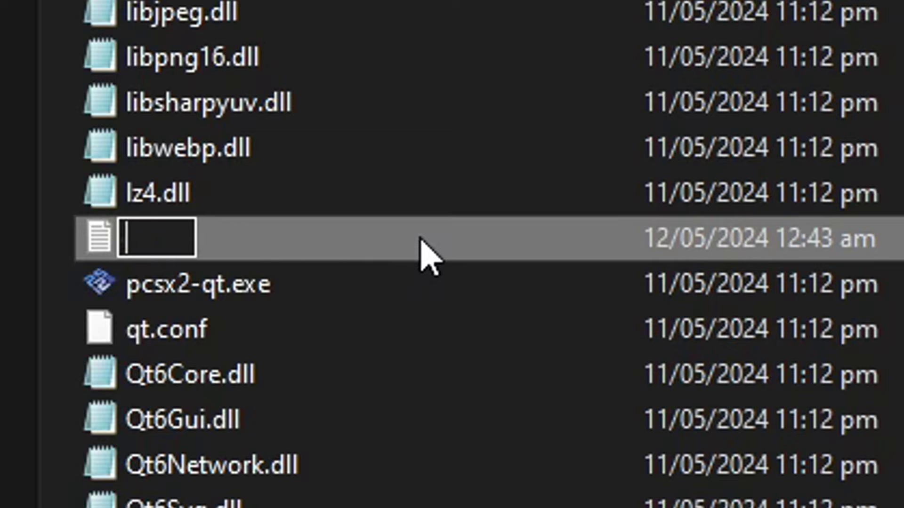
pyautogui.write('p')
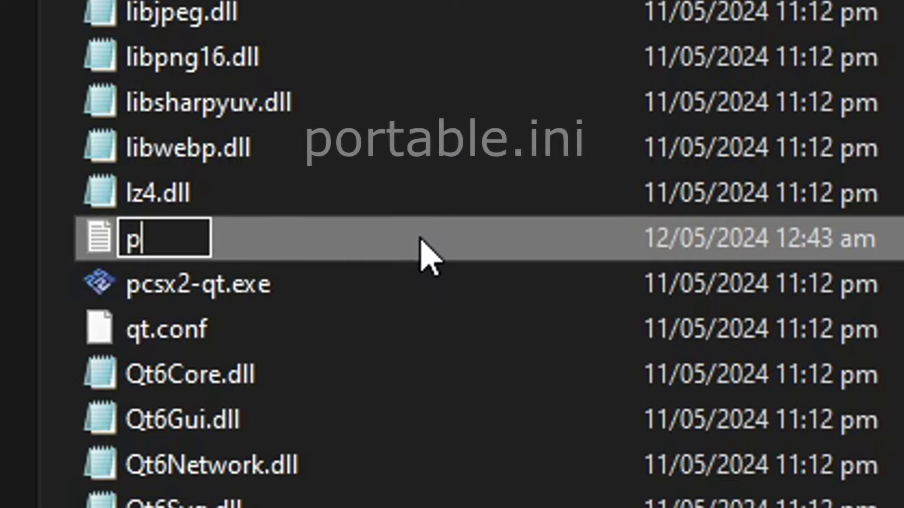
pyautogui.write('ortable')
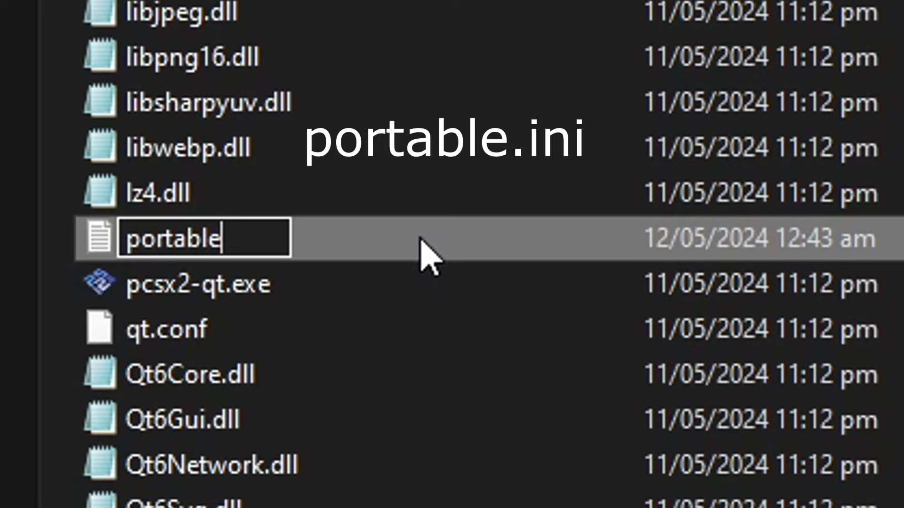
pyautogui.write('.ini')
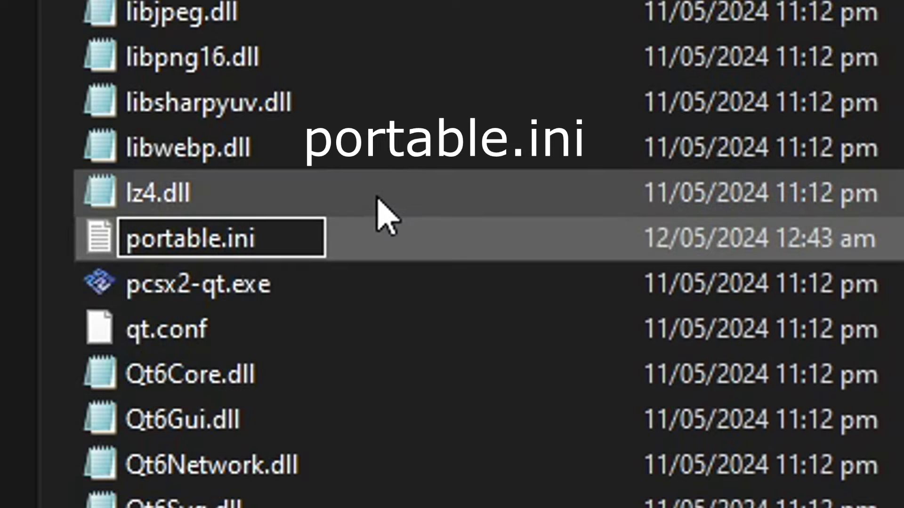
pyautogui.press('Return')
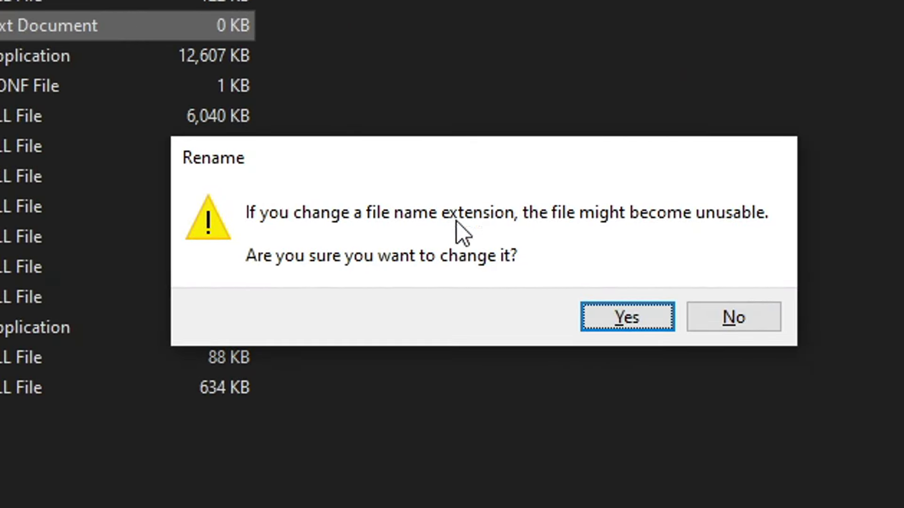
pyautogui.click(628, 317)
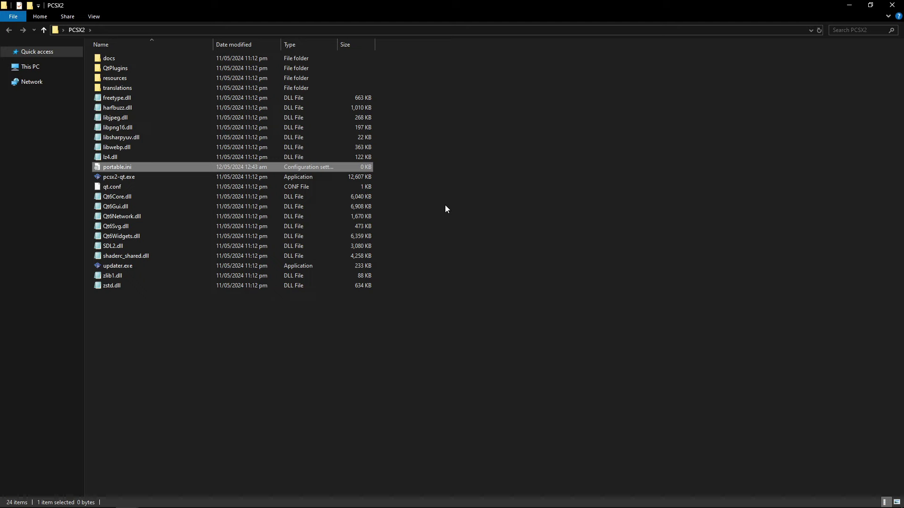
# Step: Launch pcsx2-qt.exe and keep the wizard language at System Language [Default]
pyautogui.click(426, 197)
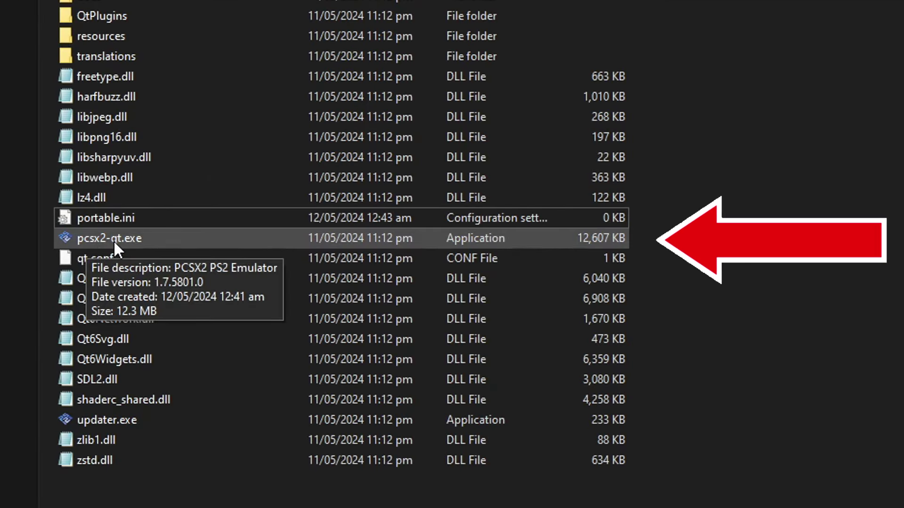
pyautogui.click(175, 238)
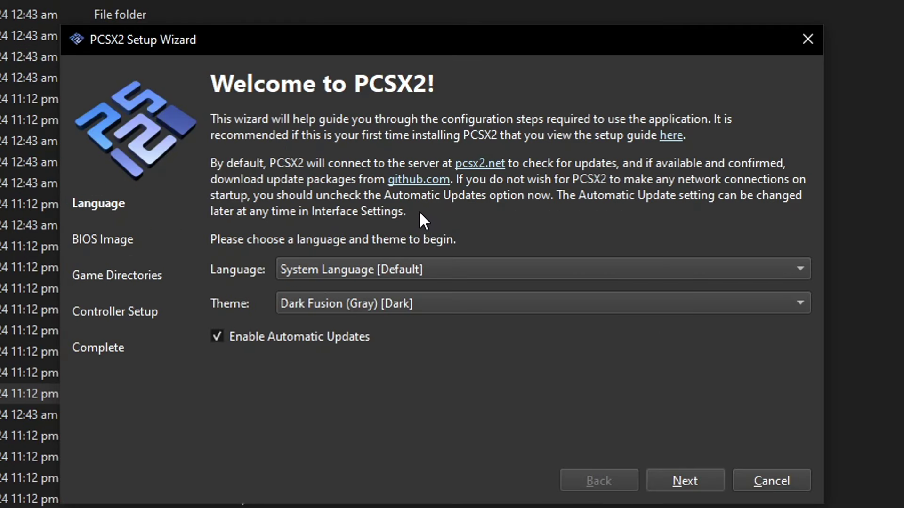
pyautogui.click(361, 267)
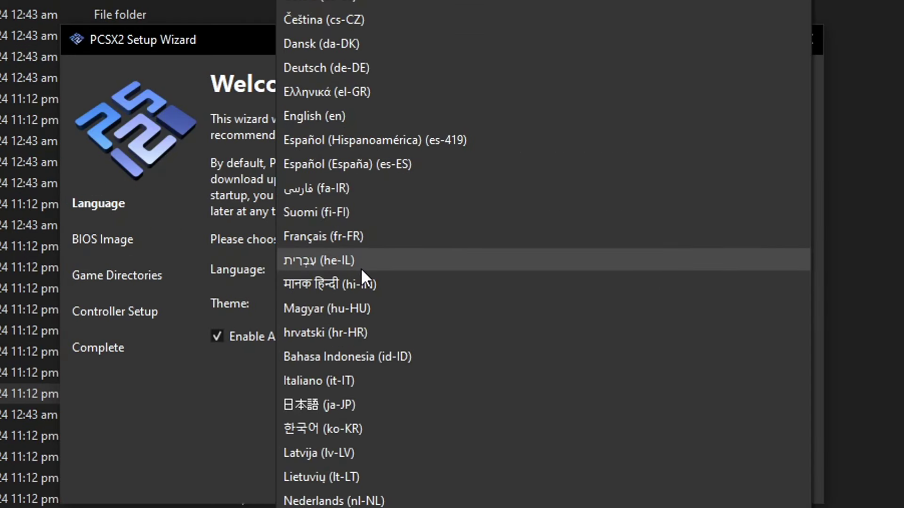
pyautogui.click(234, 278)
# Step: Try the Baby Pastel and PCSX2 White/Blue themes, settling on Dark Fusion (Gray) [Dark]
pyautogui.click(351, 305)
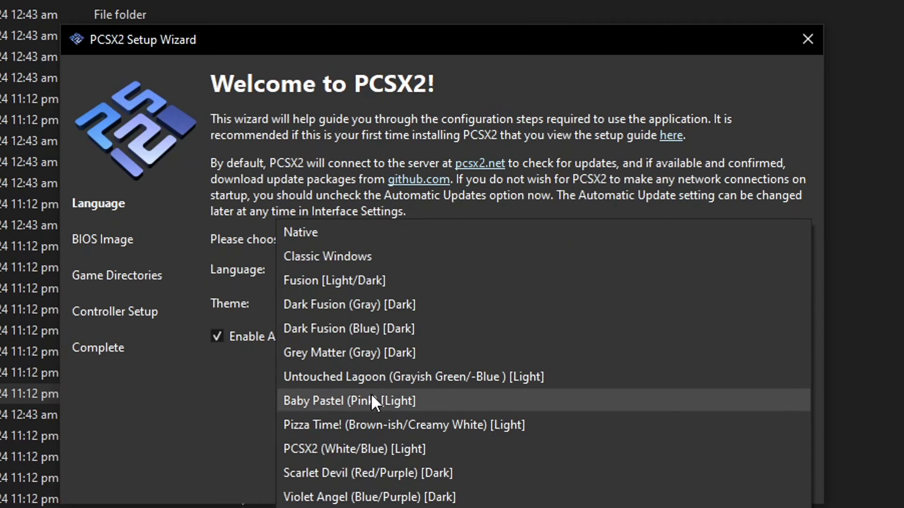
pyautogui.click(371, 399)
pyautogui.click(369, 308)
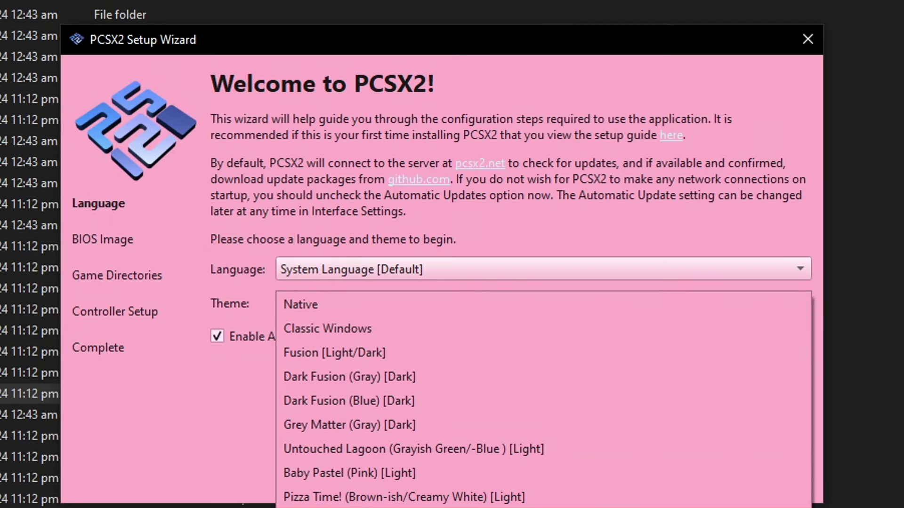
pyautogui.click(357, 506)
pyautogui.click(374, 306)
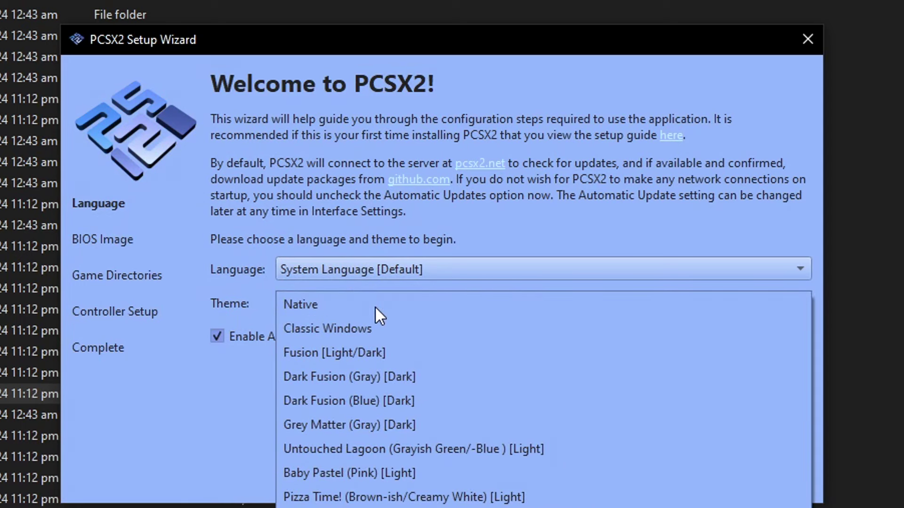
pyautogui.click(357, 377)
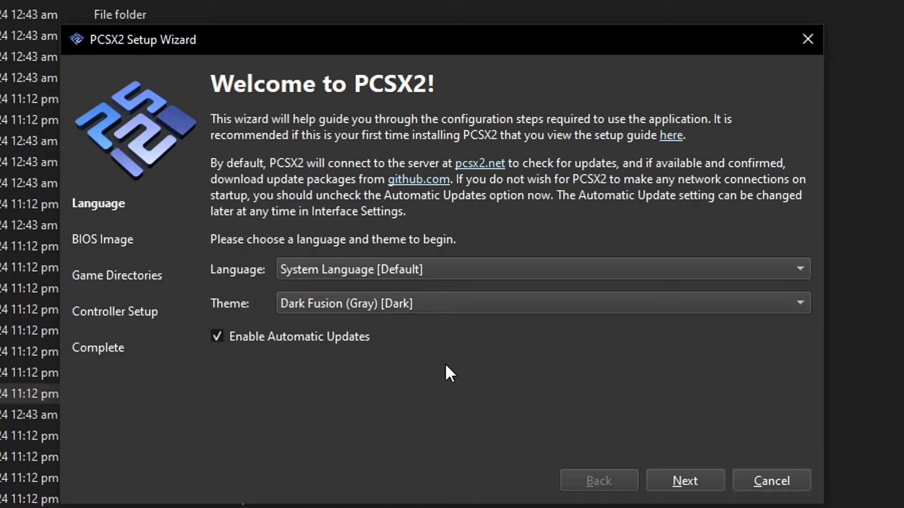
# Step: Open the bios folder, refresh to detect four BIOS images using USA scph39001.bin, and continue
pyautogui.click(688, 482)
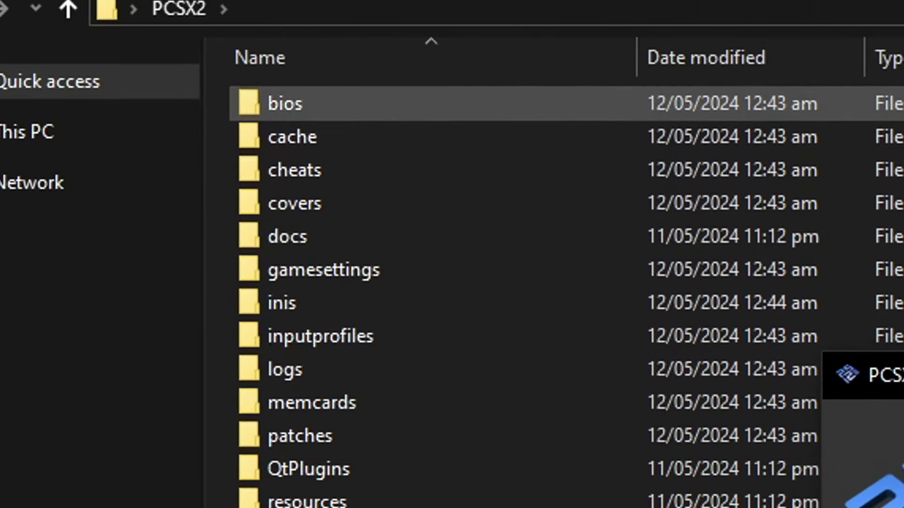
pyautogui.click(330, 113)
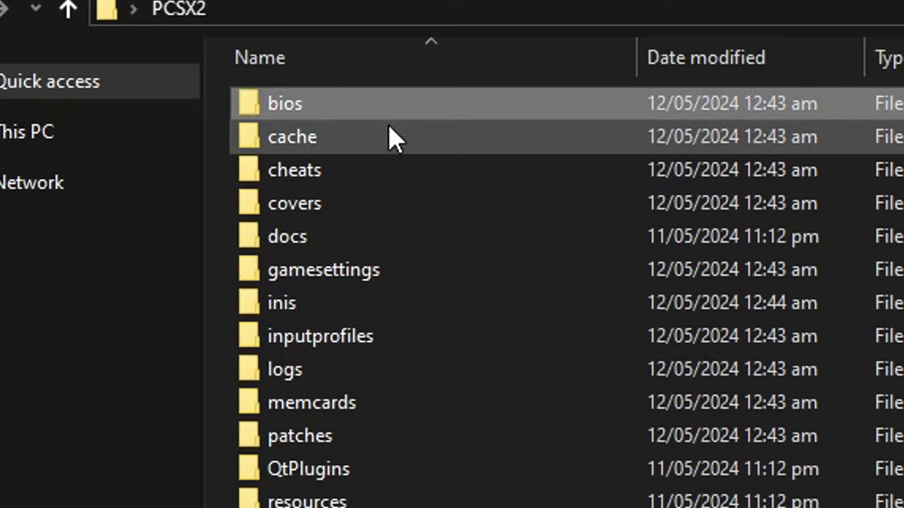
pyautogui.doubleClick(329, 113)
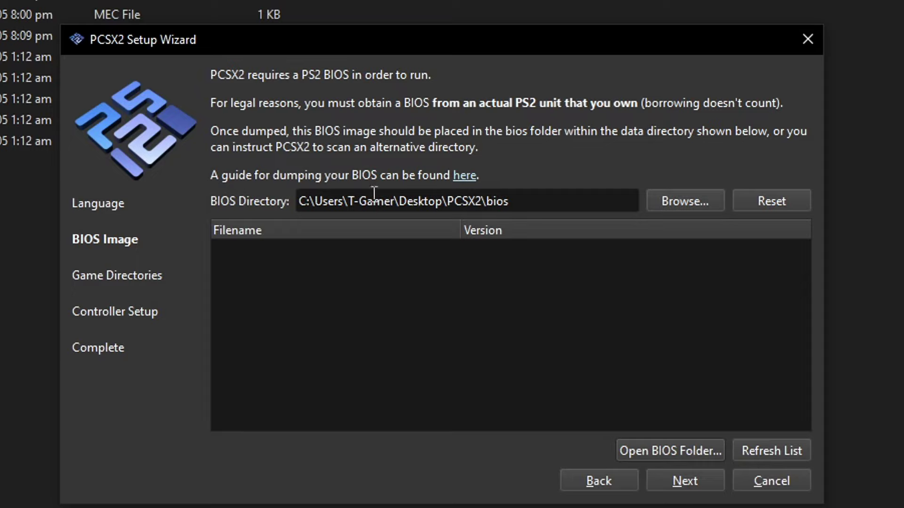
pyautogui.click(768, 447)
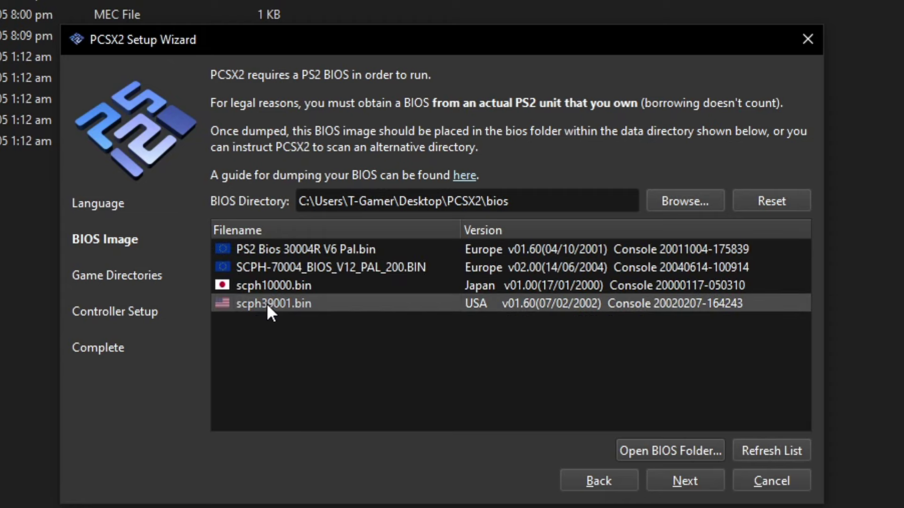
pyautogui.click(684, 479)
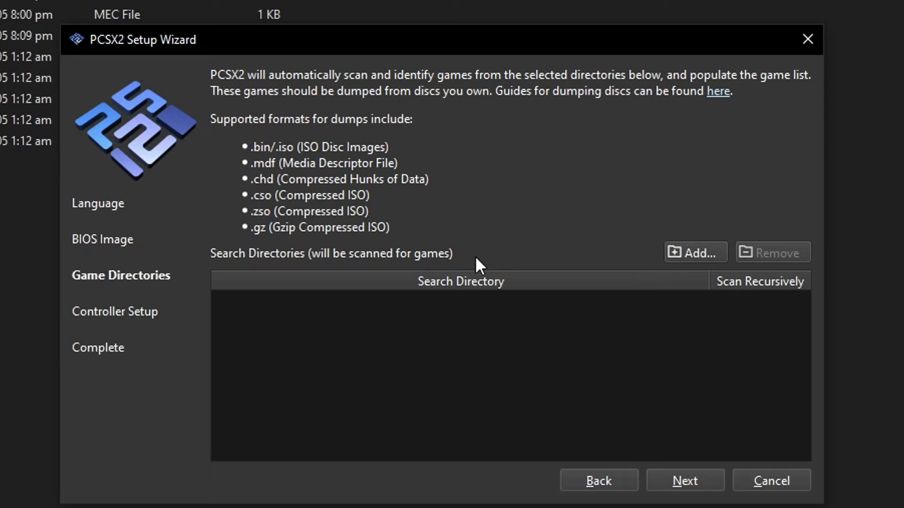
# Step: Create a new folder named 'games' inside the PCSX2 folder
pyautogui.click(312, 337)
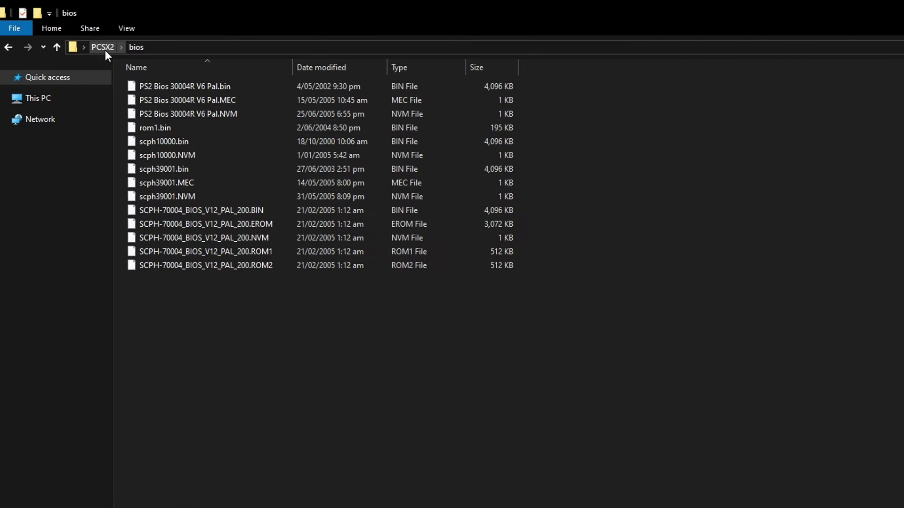
pyautogui.click(102, 48)
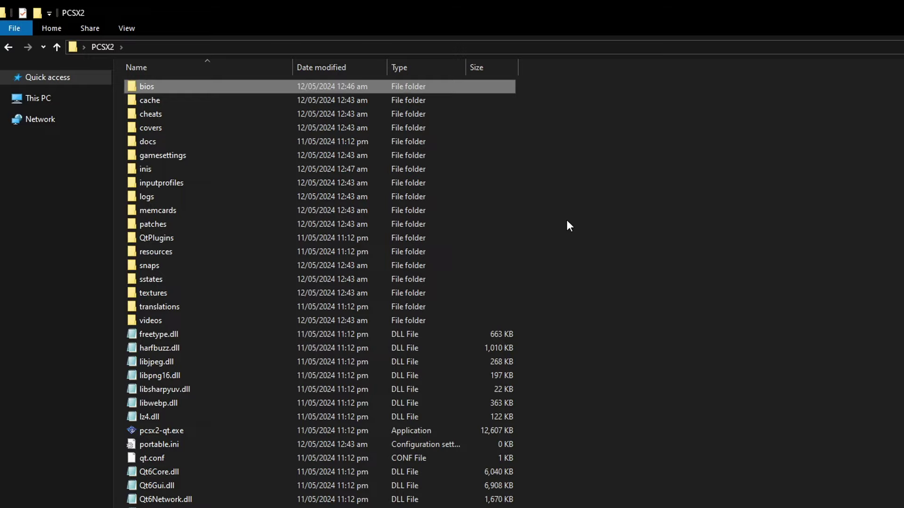
pyautogui.rightClick(567, 206)
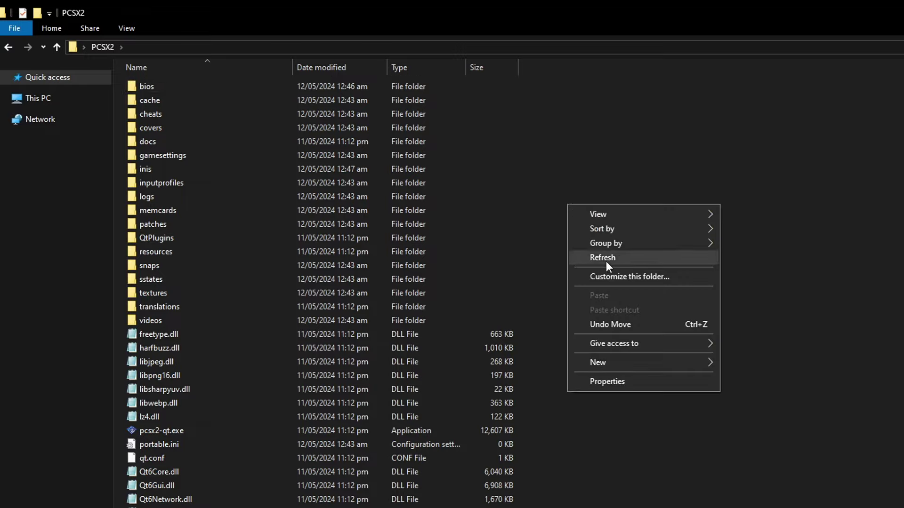
pyautogui.moveTo(620, 361)
pyautogui.click(729, 366)
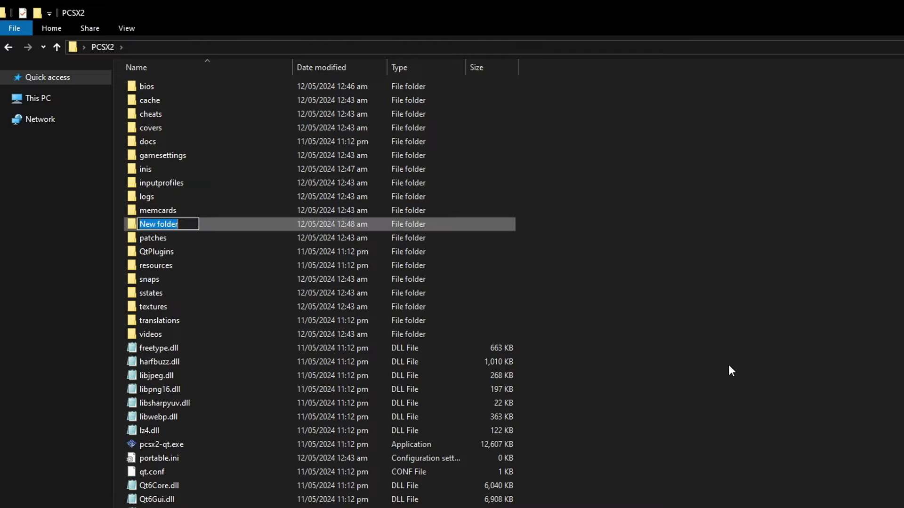
pyautogui.write('games')
pyautogui.press('Return')
pyautogui.click(669, 307)
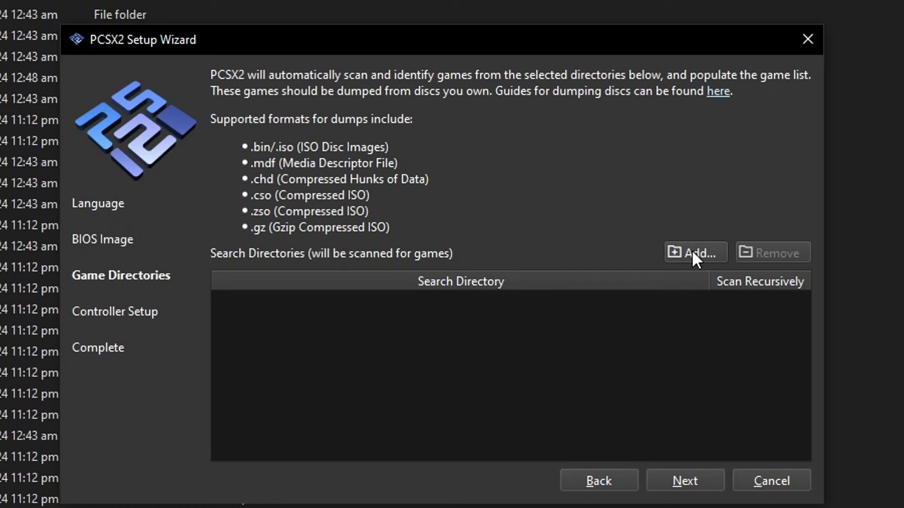
# Step: Add the games folder as a recursively scanned game directory and continue to controller setup
pyautogui.click(694, 250)
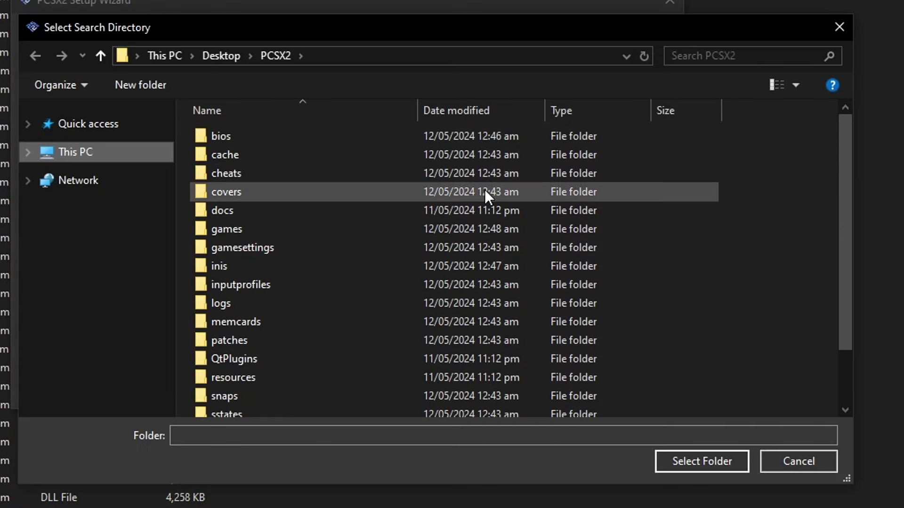
pyautogui.click(244, 231)
pyautogui.click(694, 464)
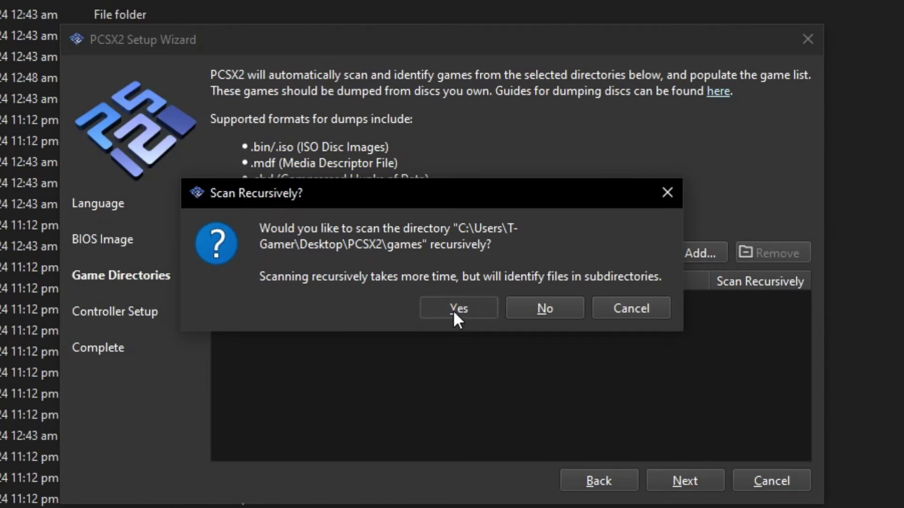
pyautogui.click(454, 309)
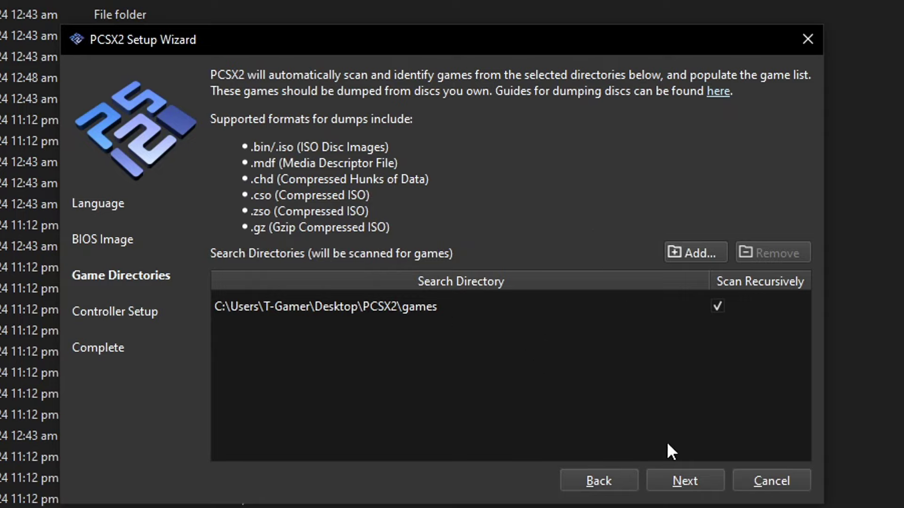
pyautogui.click(687, 481)
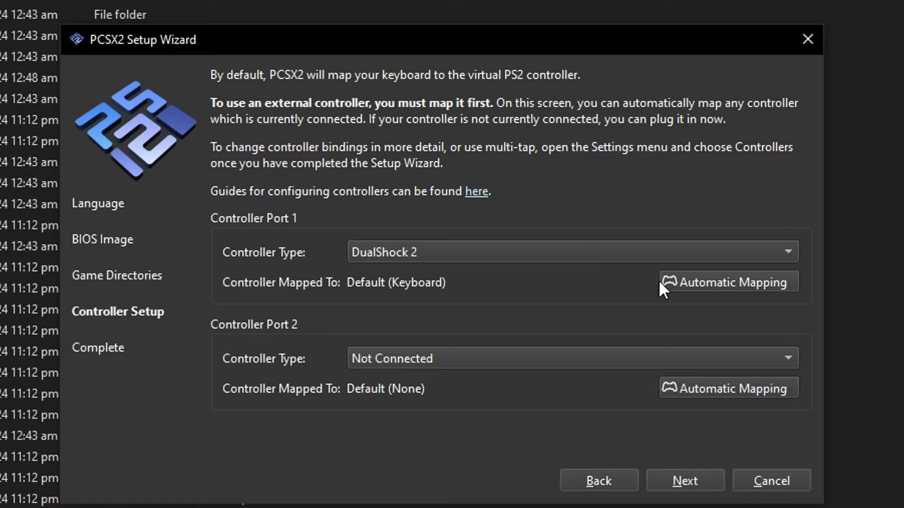
# Step: Automatically map controller port 1 to the SDL-0 controller
pyautogui.click(725, 285)
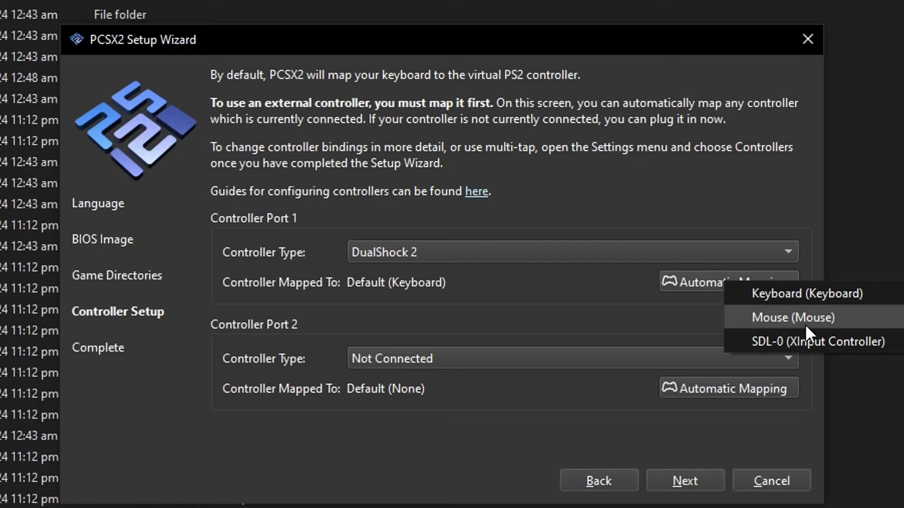
pyautogui.click(784, 342)
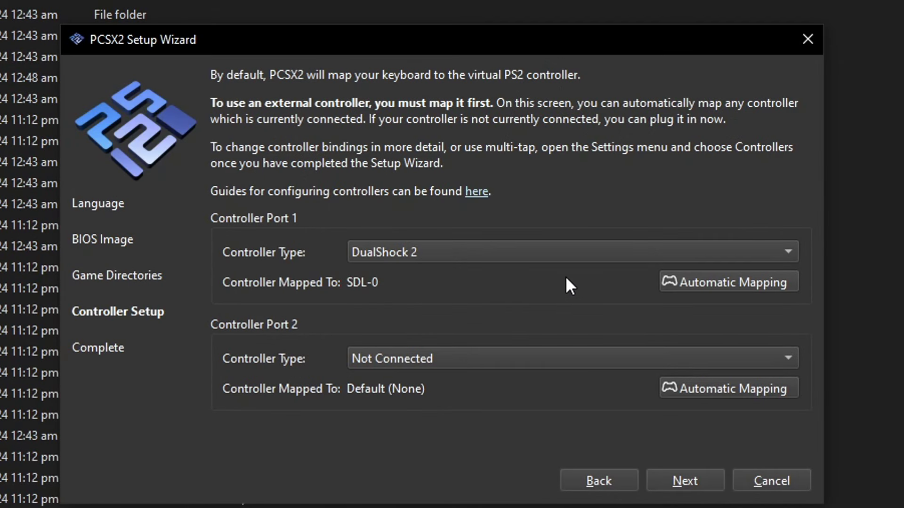
pyautogui.click(685, 286)
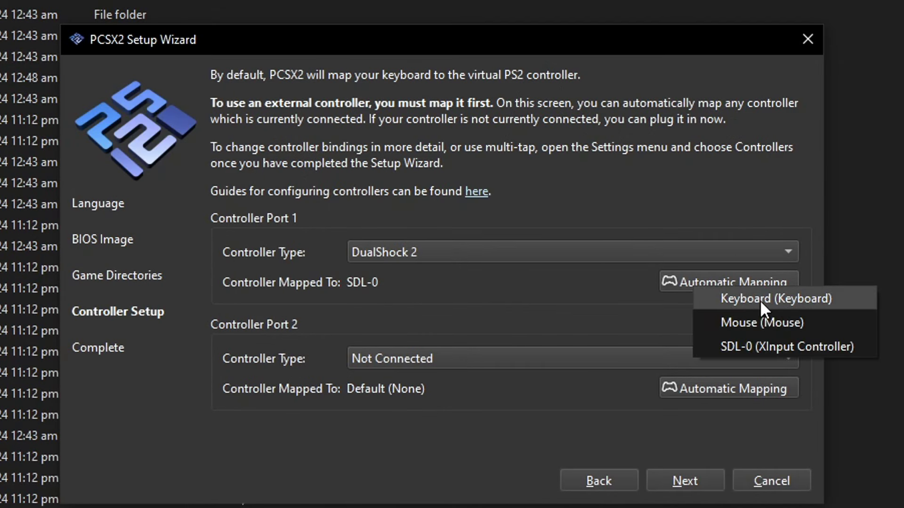
pyautogui.click(551, 289)
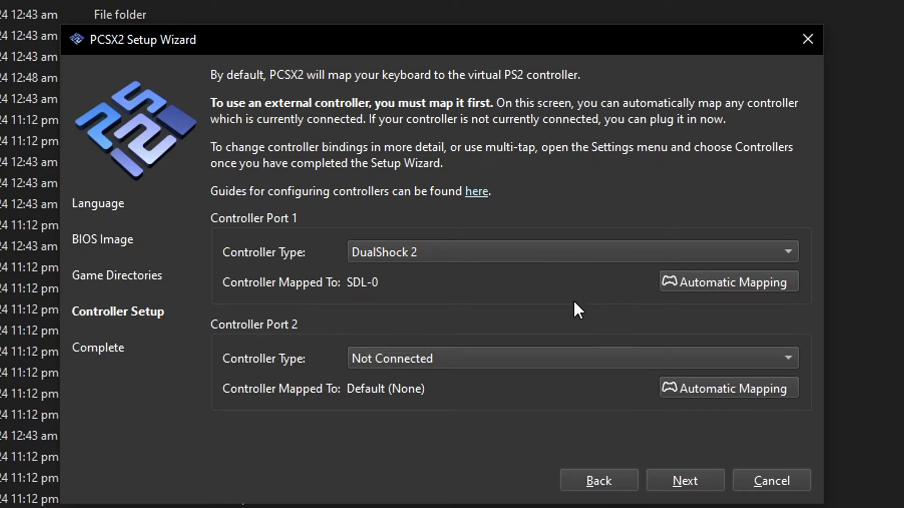
# Step: Make port 2 a DualShock 2 mapped to SDL-0 and continue to Setup Complete
pyautogui.click(427, 356)
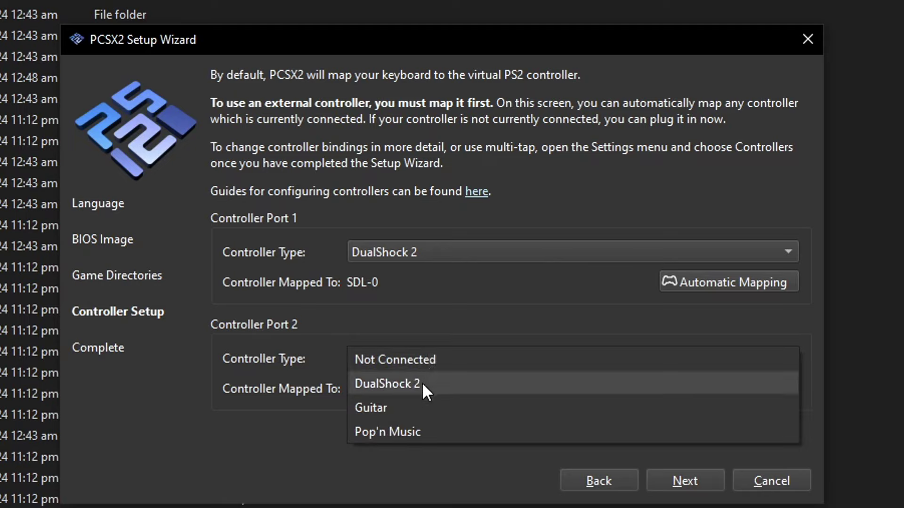
pyautogui.click(422, 382)
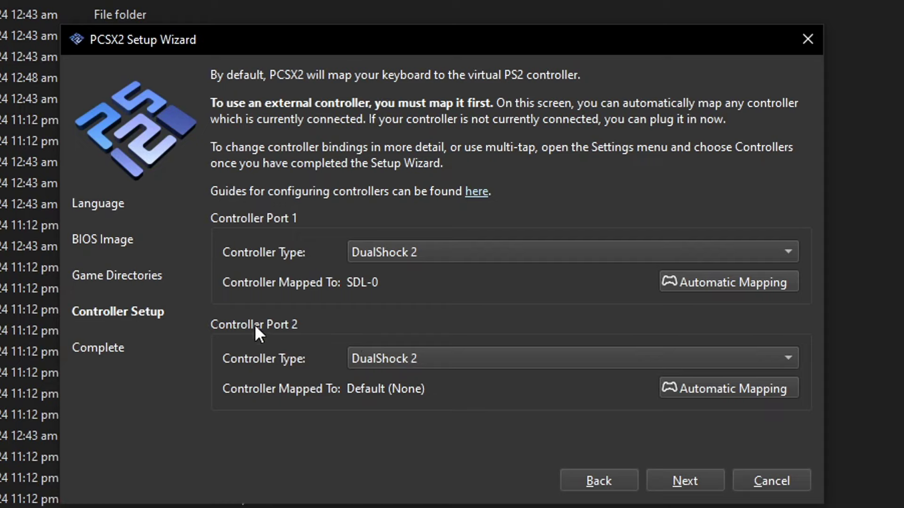
pyautogui.click(765, 388)
pyautogui.click(767, 444)
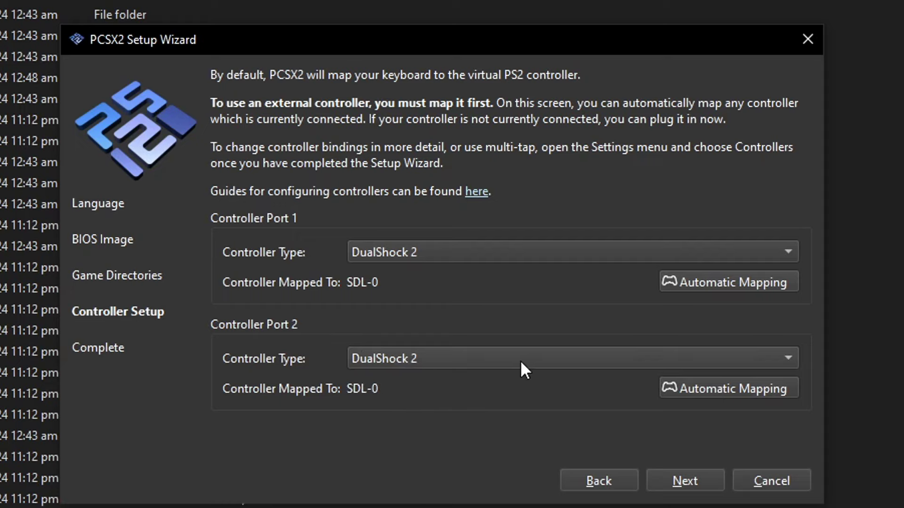
pyautogui.click(683, 478)
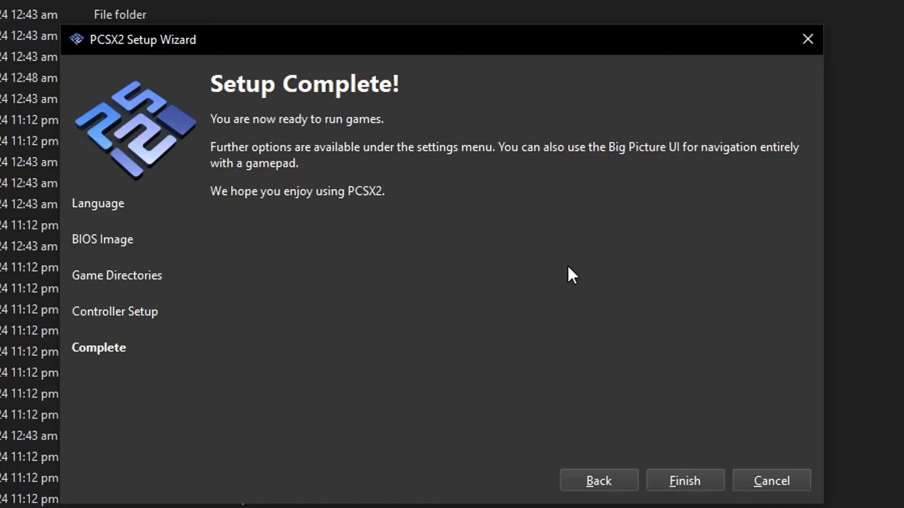
# Step: Finish the wizard and maximize the PCSX2 v1.7.5801 main window
pyautogui.click(684, 479)
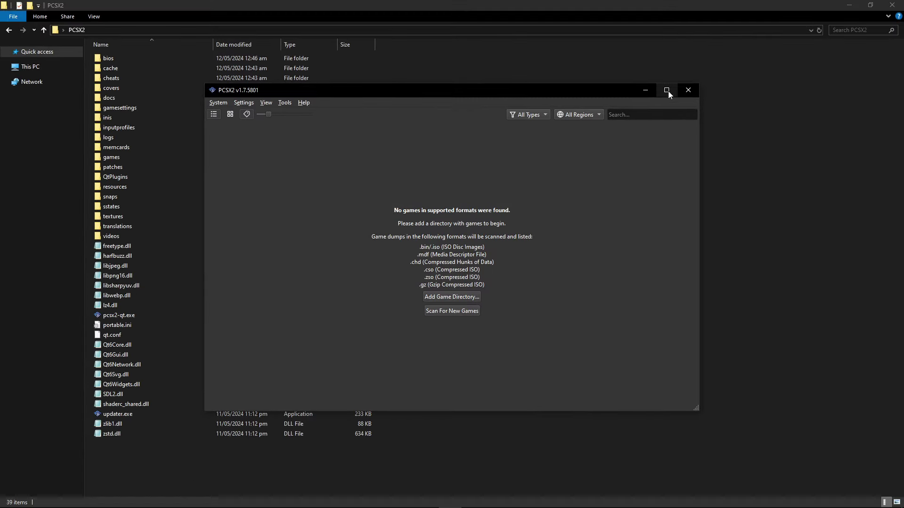
pyautogui.click(667, 90)
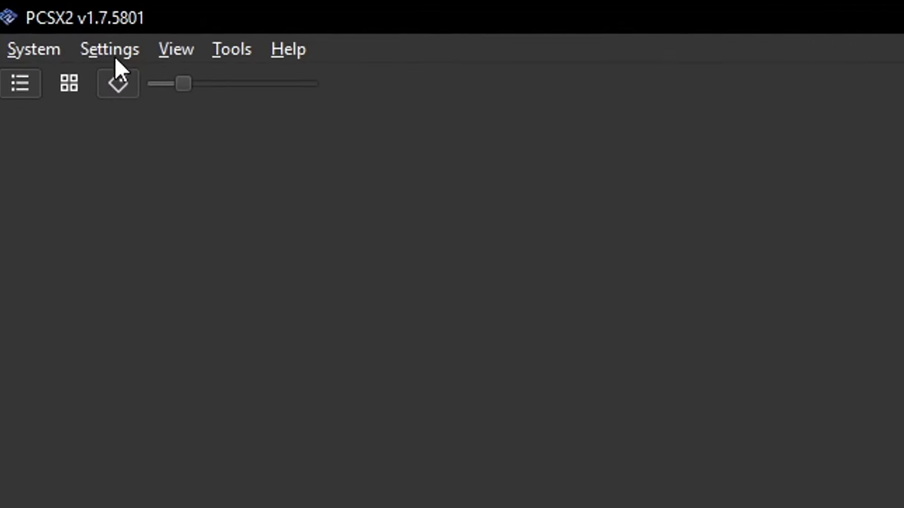
# Step: Auto-map Controller Port 1's DualShock 2 bindings to SDL-0, then close the controller settings
pyautogui.click(104, 52)
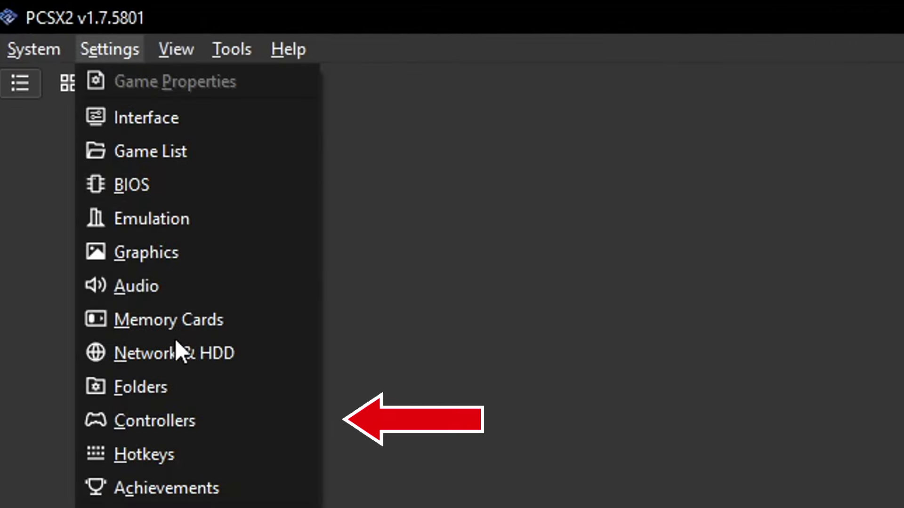
pyautogui.click(169, 424)
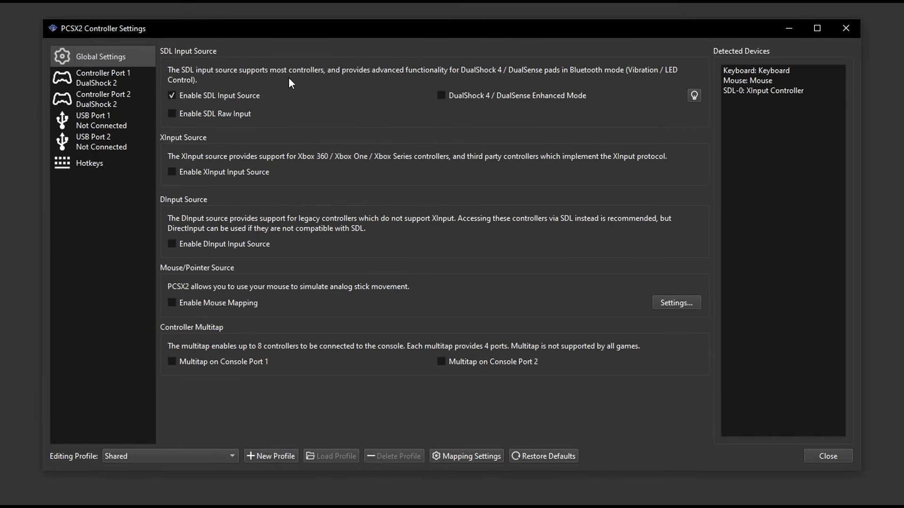
pyautogui.click(100, 79)
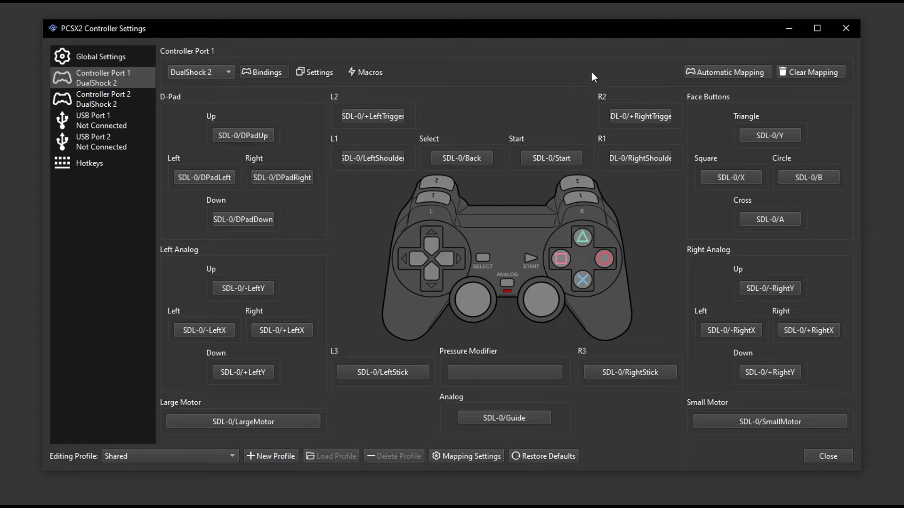
pyautogui.click(716, 72)
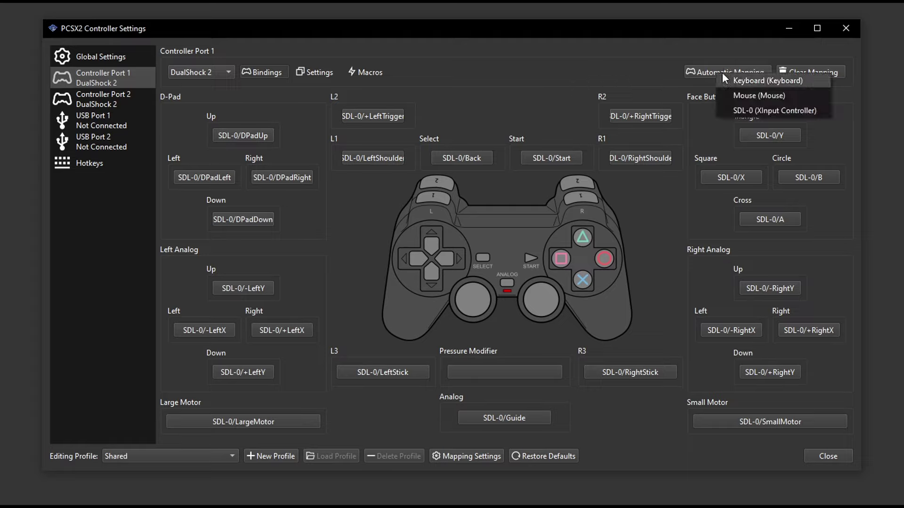
pyautogui.click(750, 81)
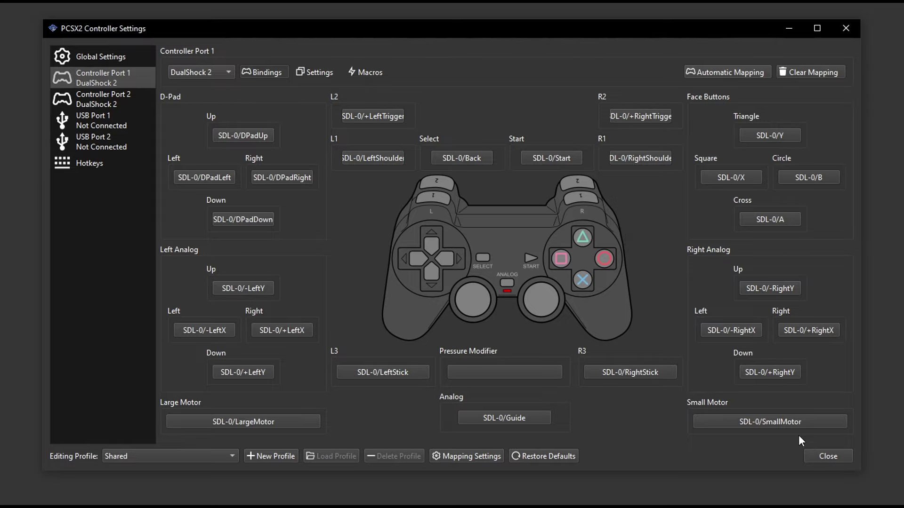
pyautogui.click(827, 456)
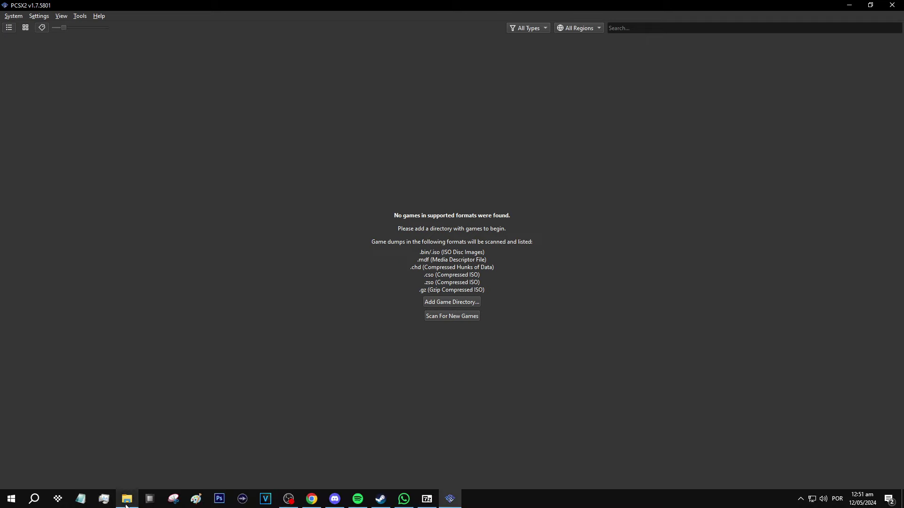
# Step: Paste the Black and Gran Turismo 4 ISOs into PCSX2\games and scan for new games
pyautogui.click(118, 498)
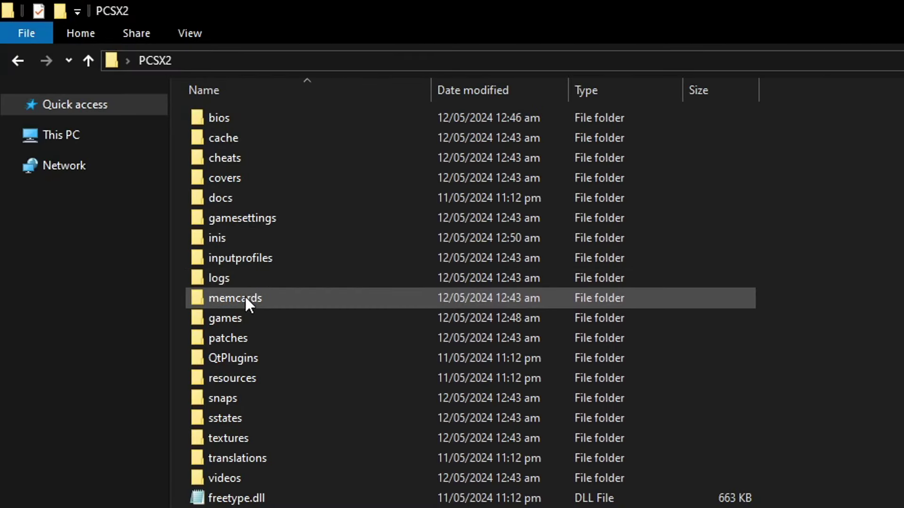
pyautogui.doubleClick(118, 157)
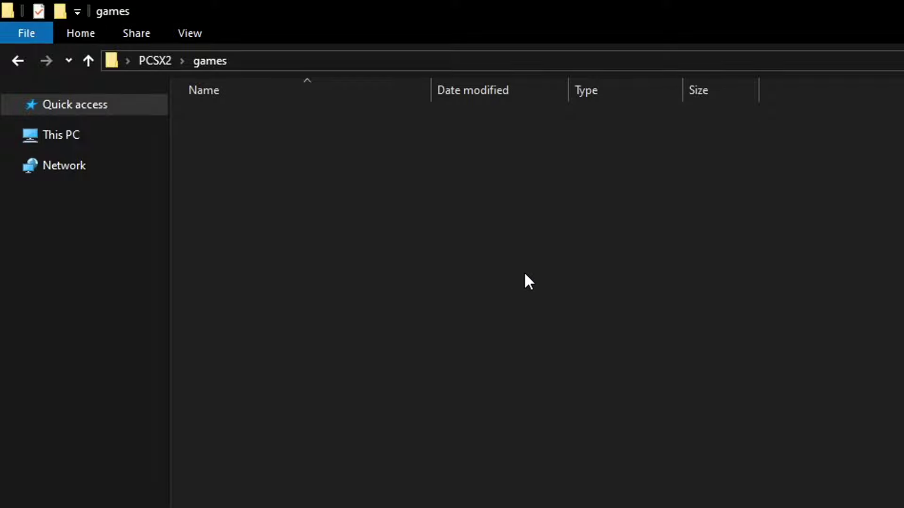
pyautogui.hotkey('ctrl', 'v')
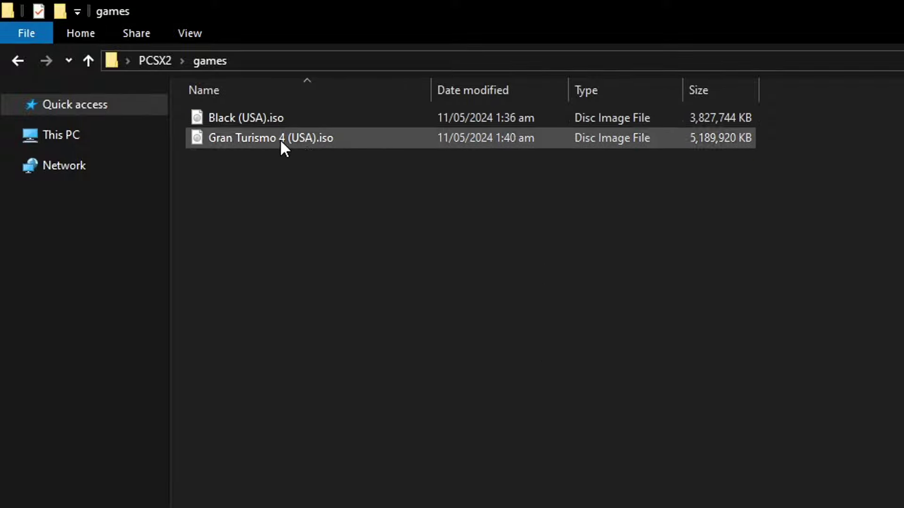
pyautogui.click(276, 123)
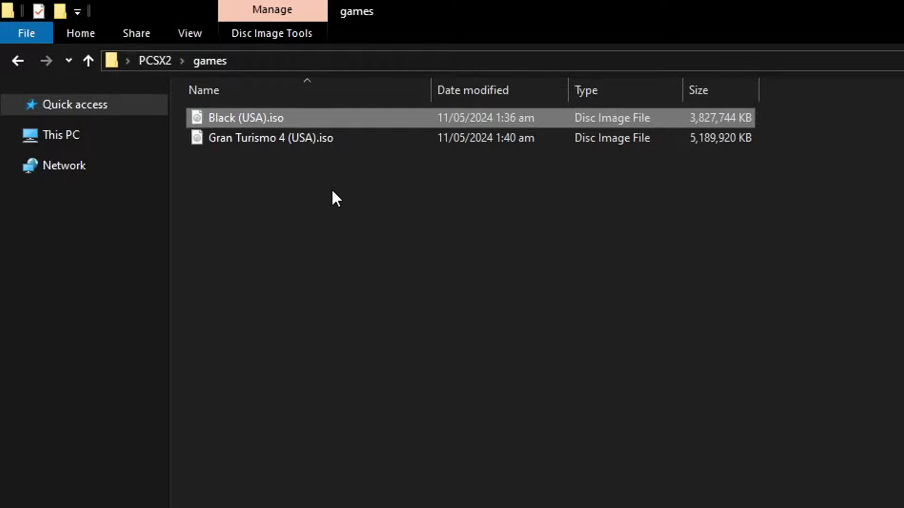
pyautogui.click(511, 474)
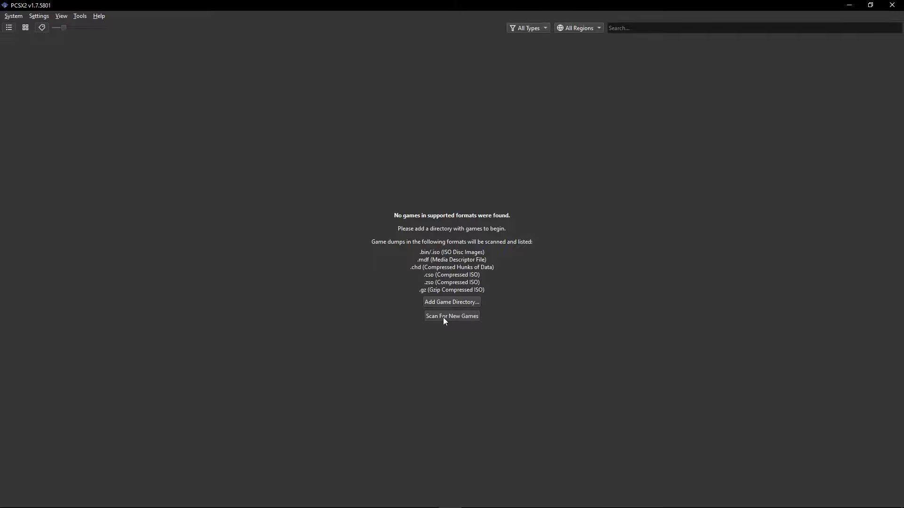
pyautogui.click(447, 317)
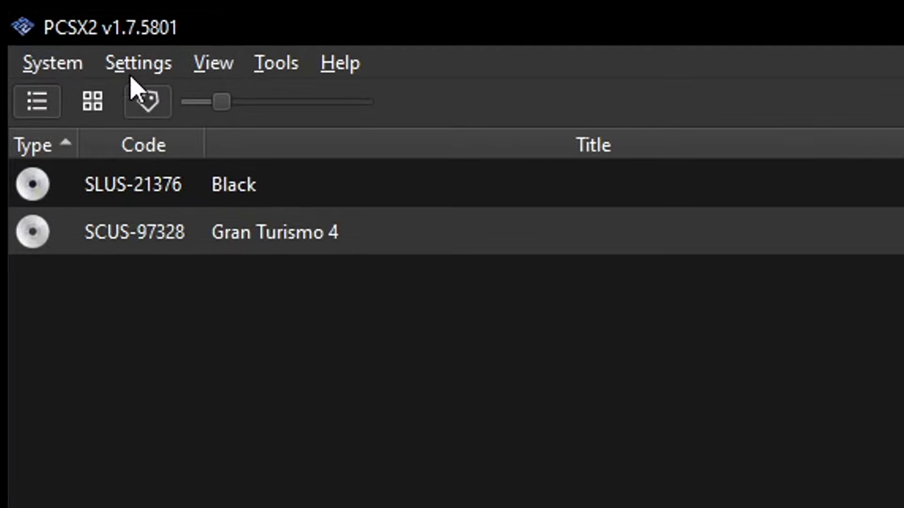
# Step: Look through the Interface, BIOS and Emulation settings pages, finishing on Emulation with MTVU and Instant VU1 shown
pyautogui.click(148, 67)
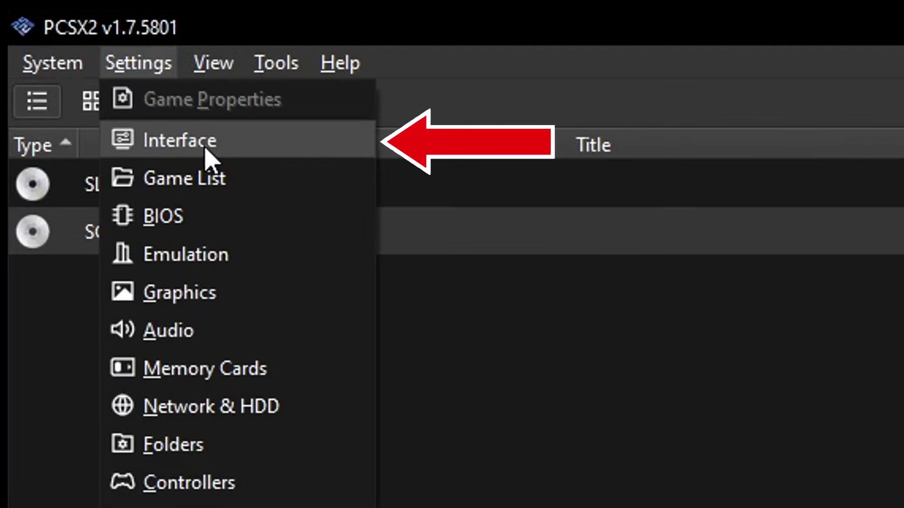
pyautogui.click(238, 150)
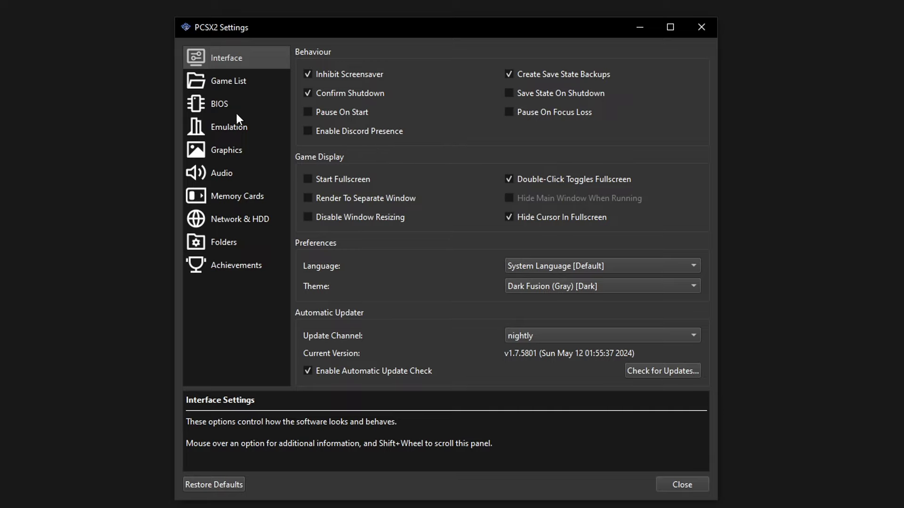
pyautogui.click(224, 106)
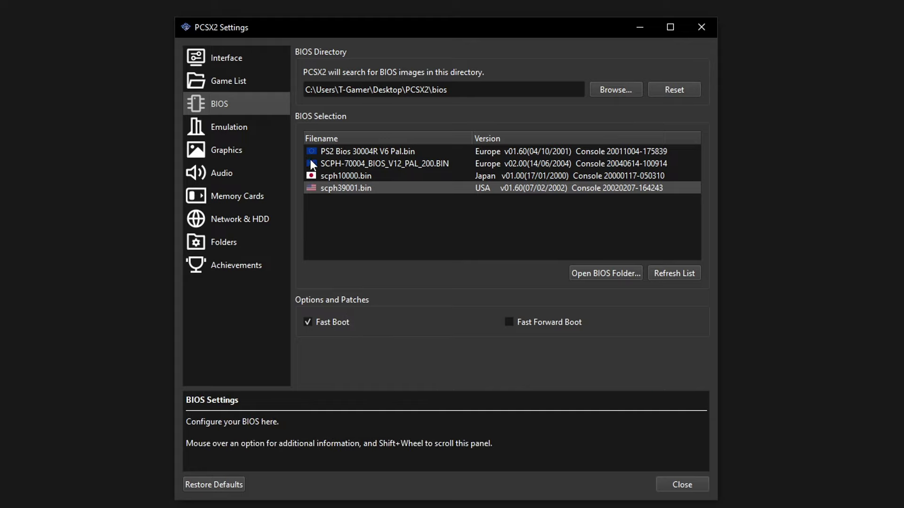
pyautogui.click(231, 129)
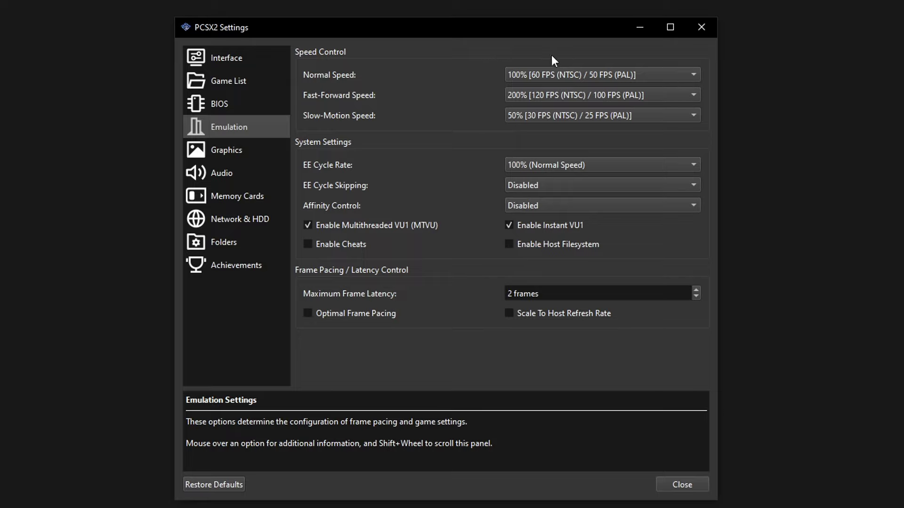
pyautogui.moveTo(572, 78)
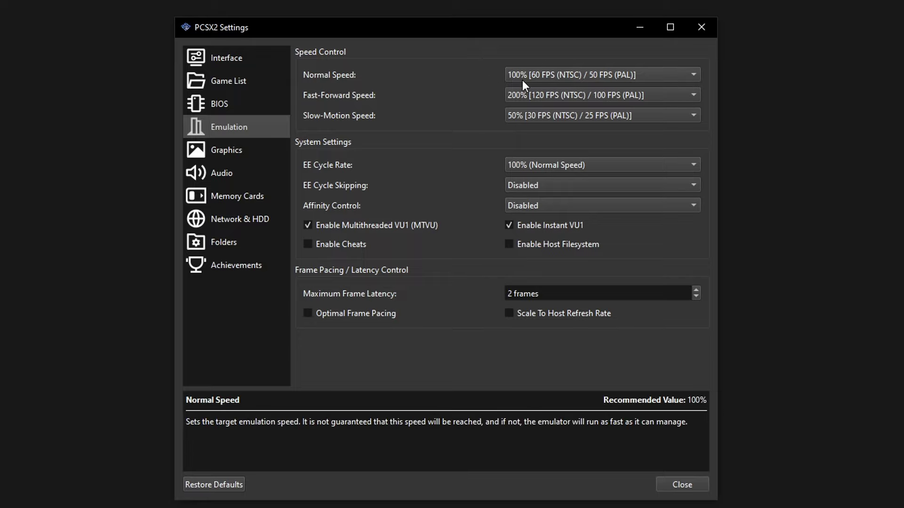
pyautogui.moveTo(541, 87)
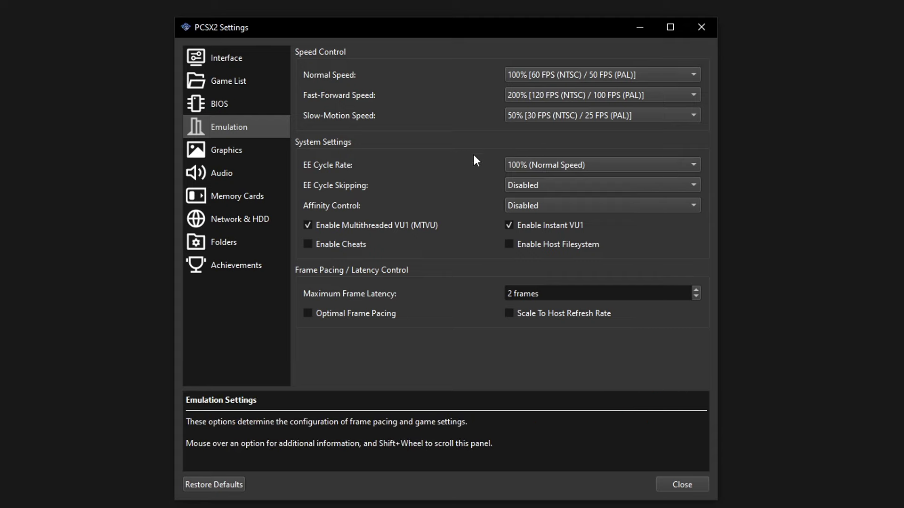
# Step: On the Graphics page, choose the Vulkan renderer and the NVIDIA GeForce RTX 3070 adapter
pyautogui.click(233, 151)
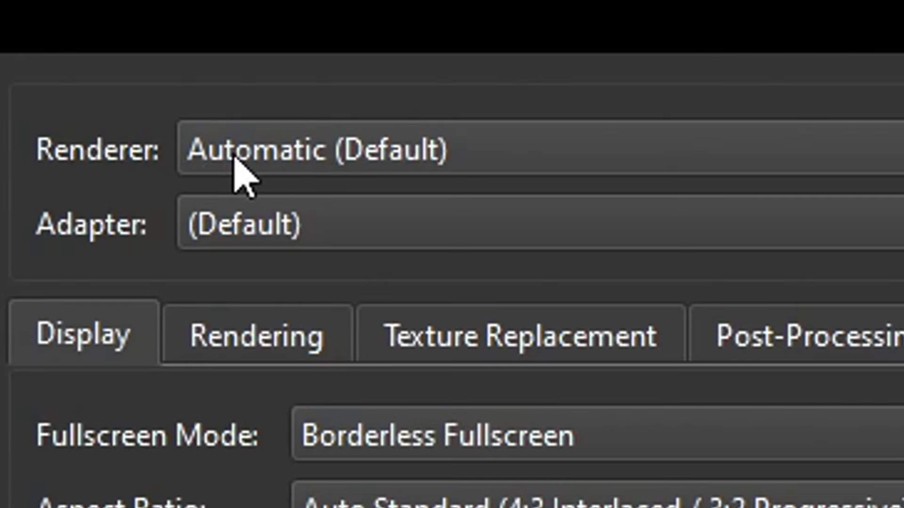
pyautogui.click(334, 165)
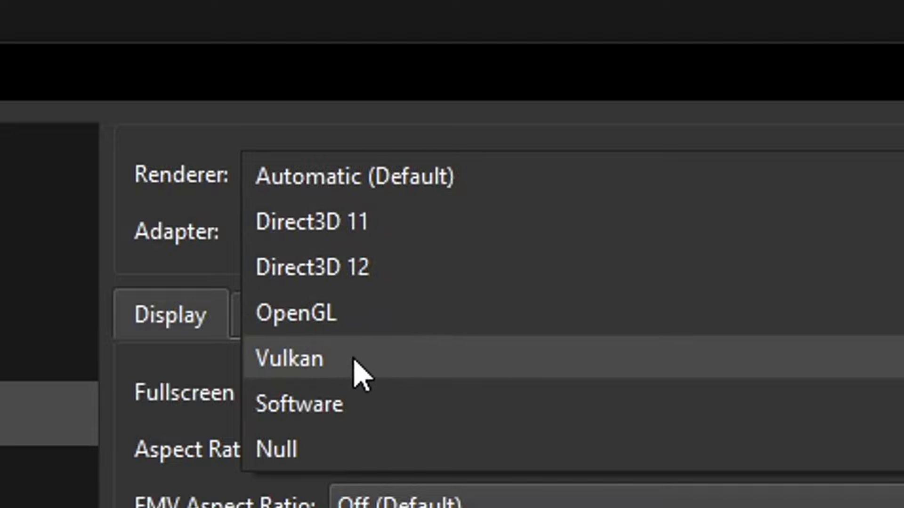
pyautogui.click(362, 374)
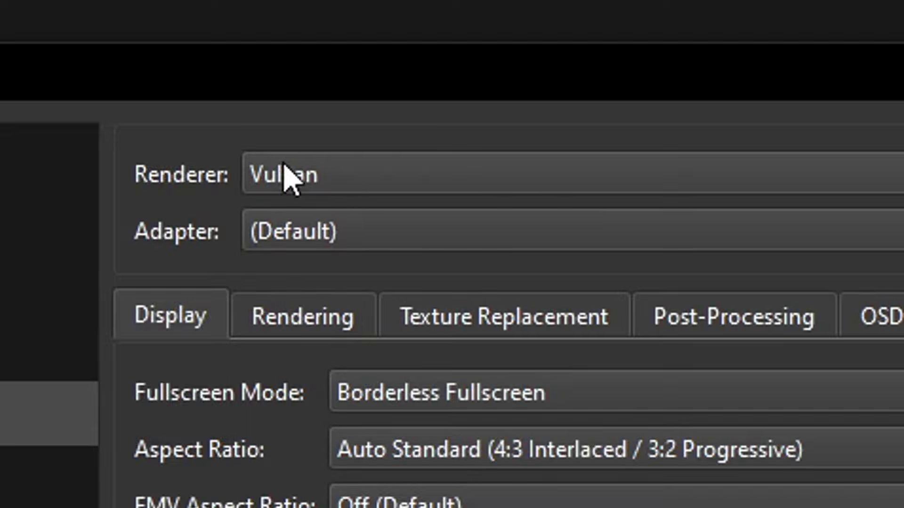
pyautogui.click(359, 241)
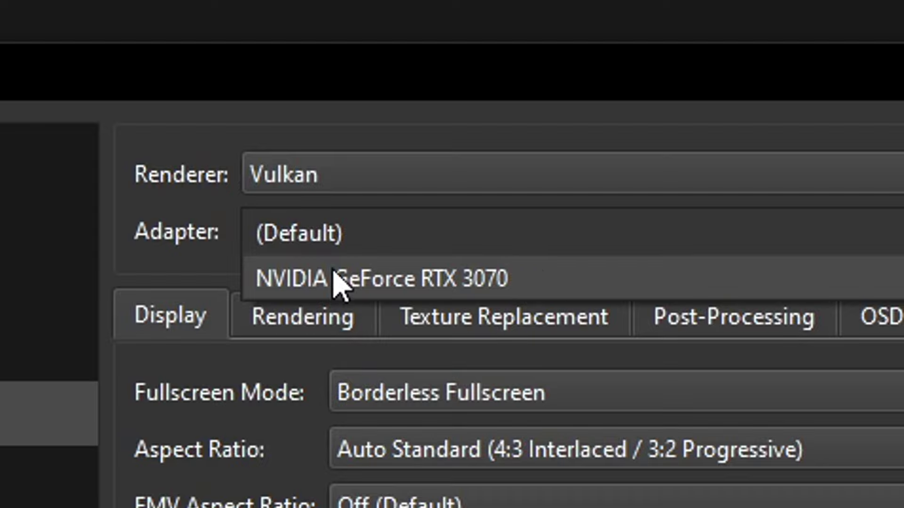
pyautogui.click(532, 283)
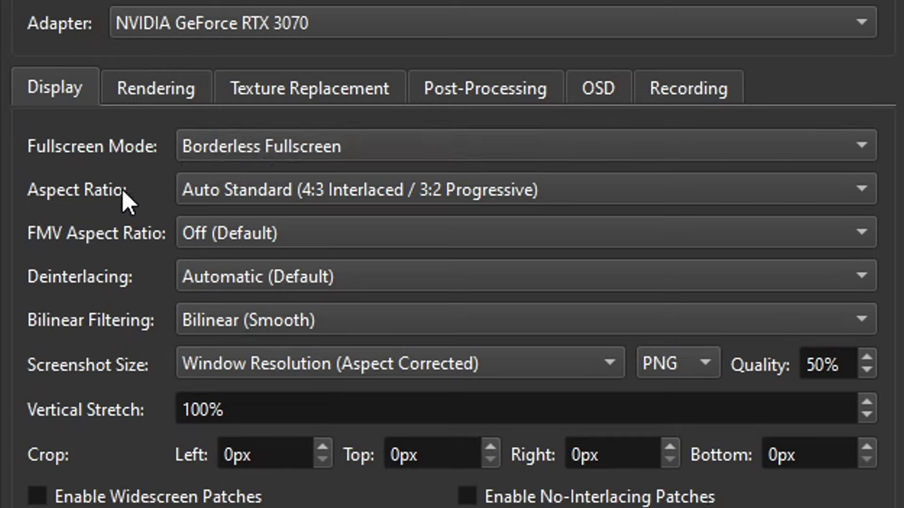
pyautogui.click(266, 191)
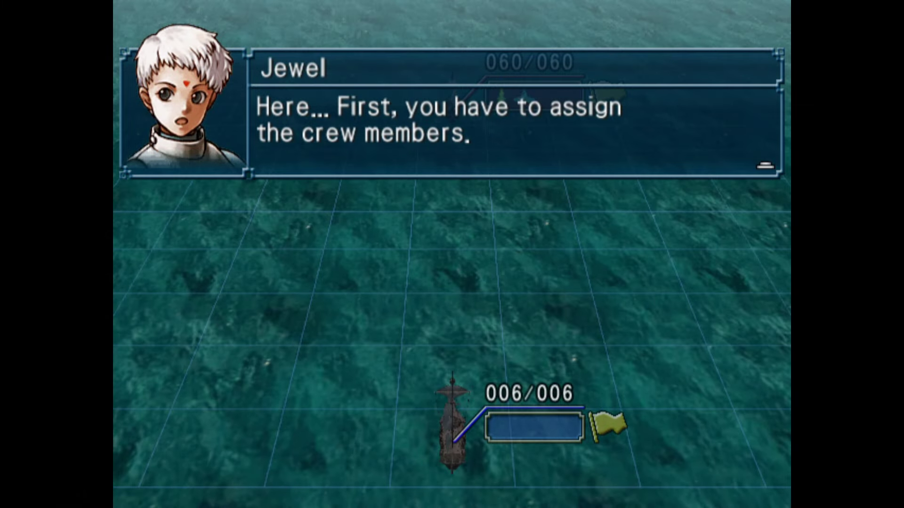
pyautogui.press('Return')
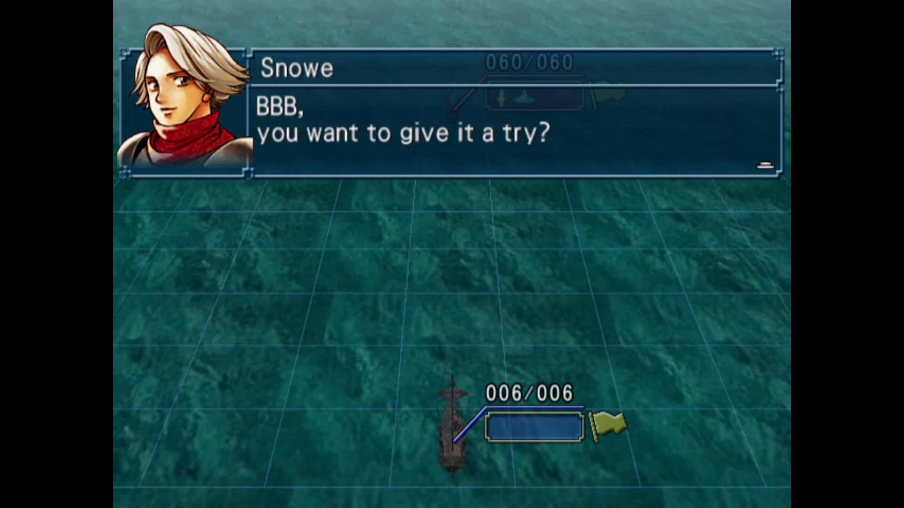
pyautogui.press('Return')
pyautogui.press('Return')
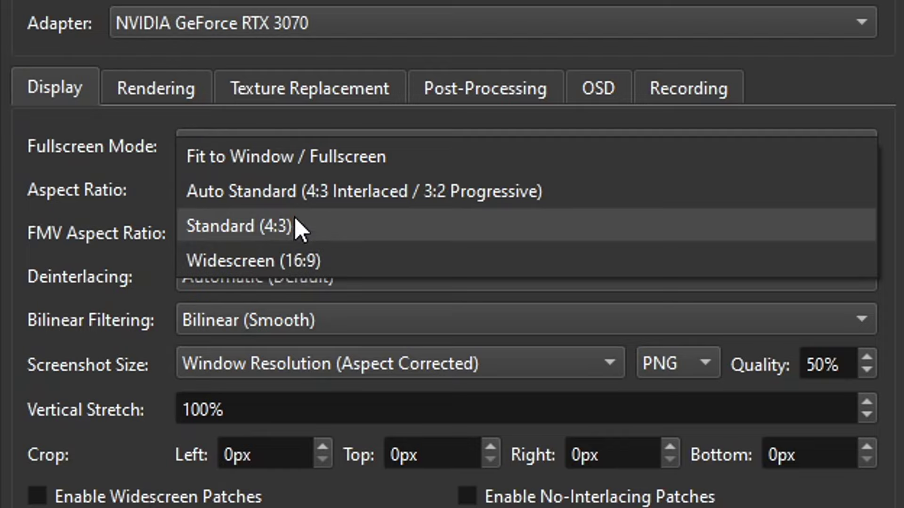
pyautogui.click(231, 190)
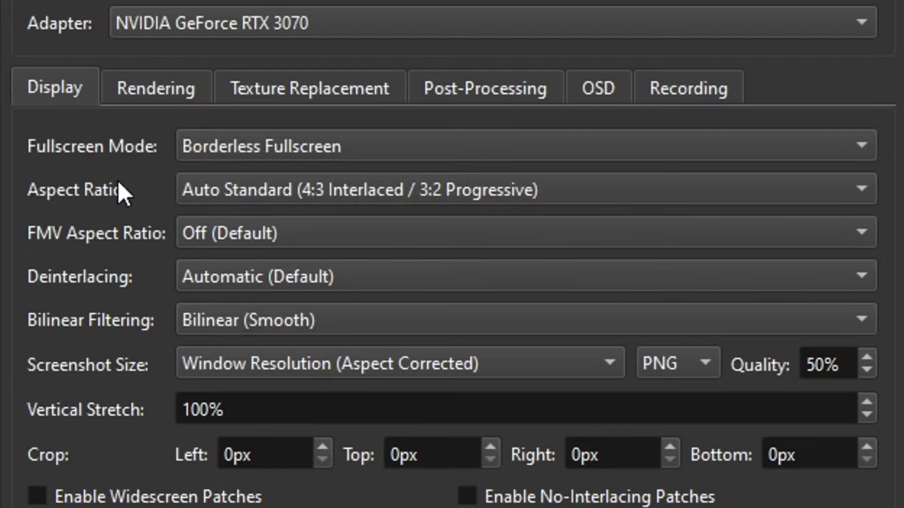
pyautogui.click(268, 191)
pyautogui.click(220, 190)
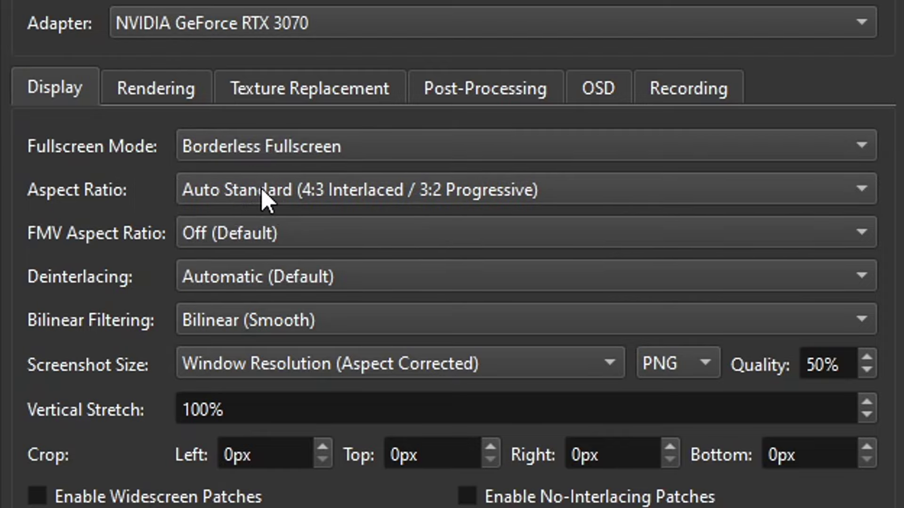